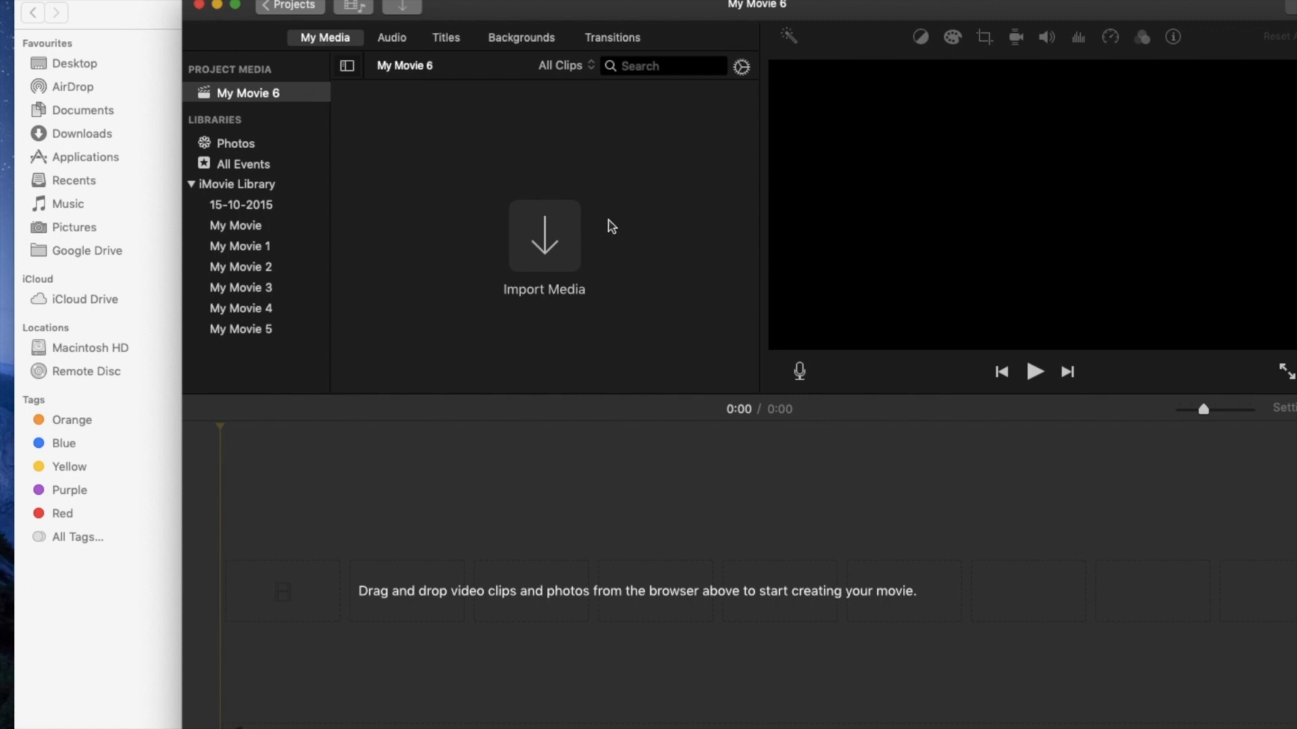
Step: Import Rainbow colors final.mp4 from its Finder folder into My Movie 6 and place it on the timeline
{"action": "left_click", "coordinate": [154, 20]}
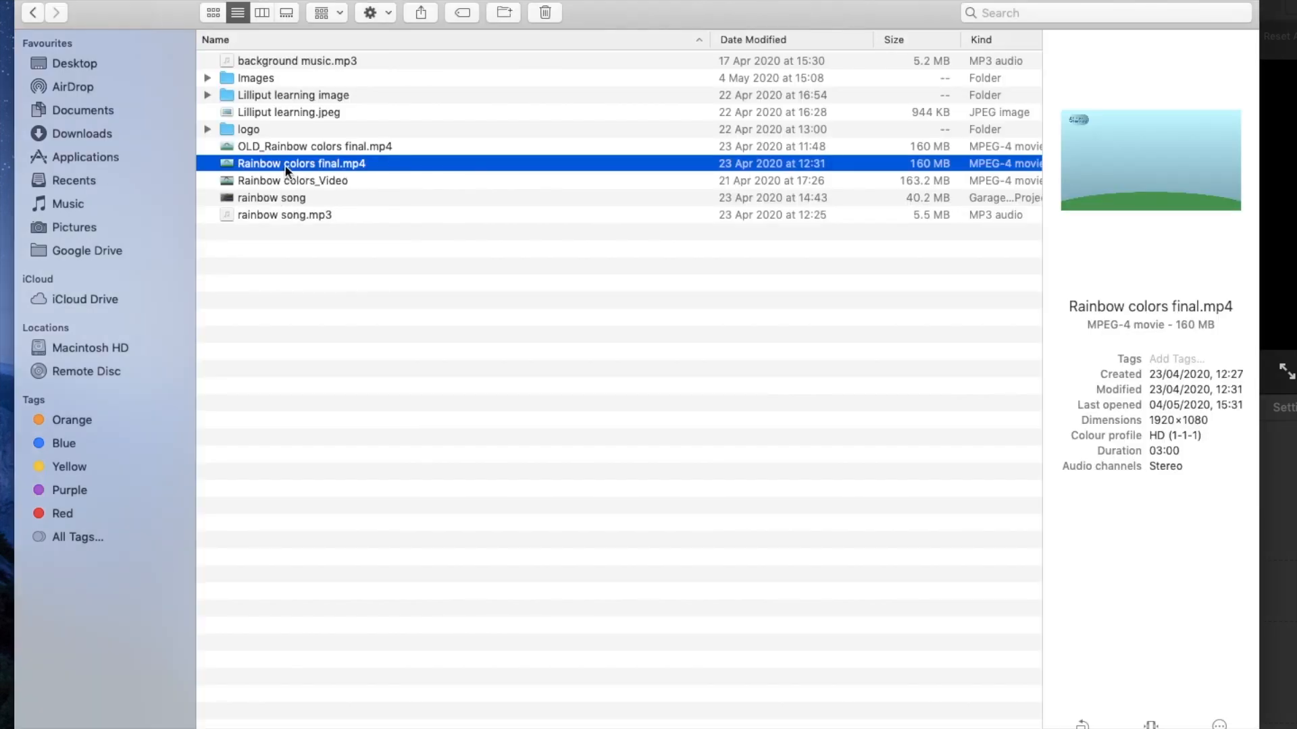
{"action": "left_click_drag", "start_coordinate": [1273, 247], "coordinate": [440, 217]}
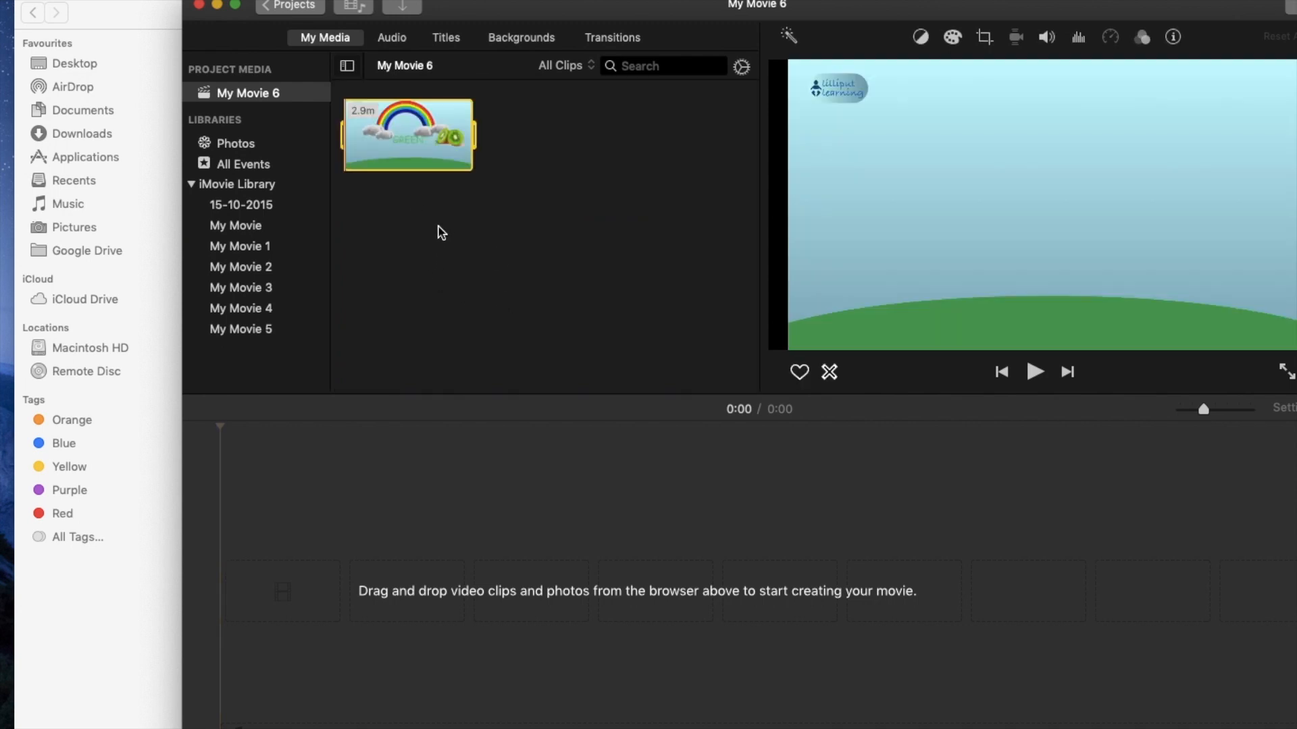
{"action": "left_click_drag", "start_coordinate": [410, 164], "coordinate": [252, 595]}
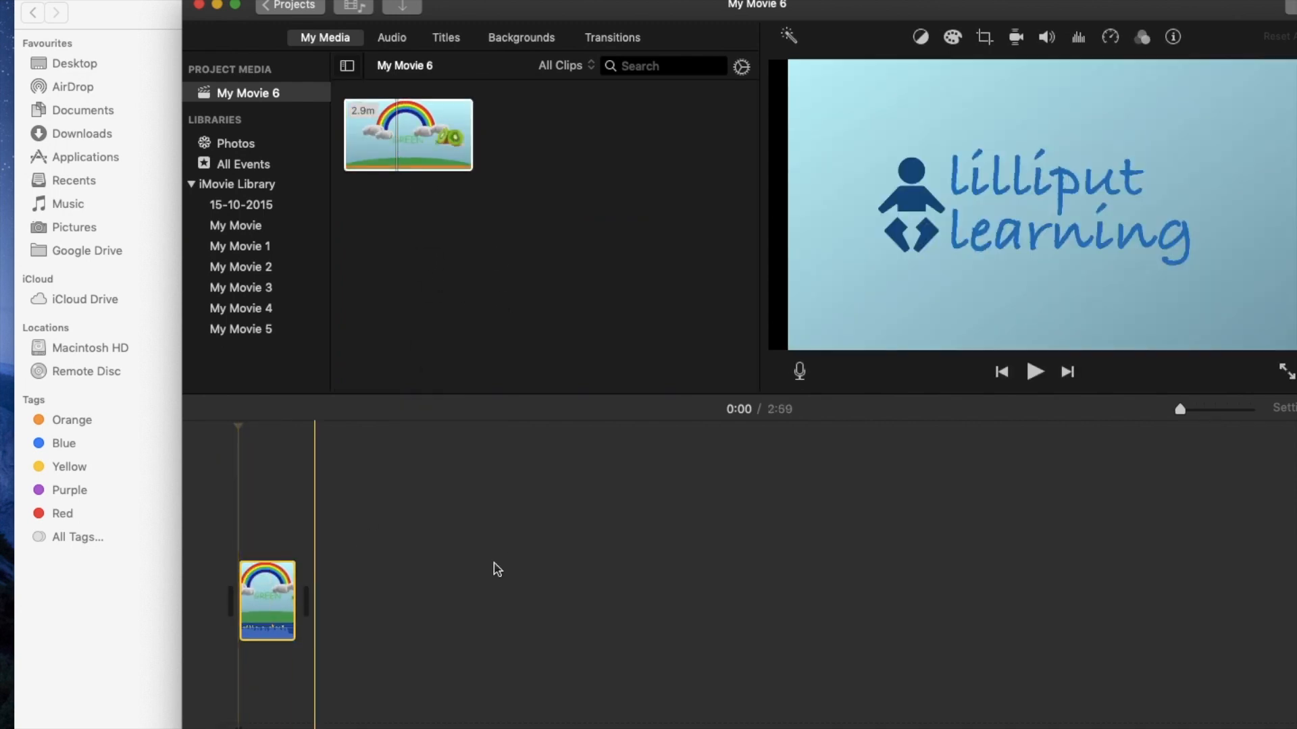
Step: Trim about 9 seconds off the start of the rainbow clip and about 8 seconds off its end
{"action": "left_click", "coordinate": [235, 6]}
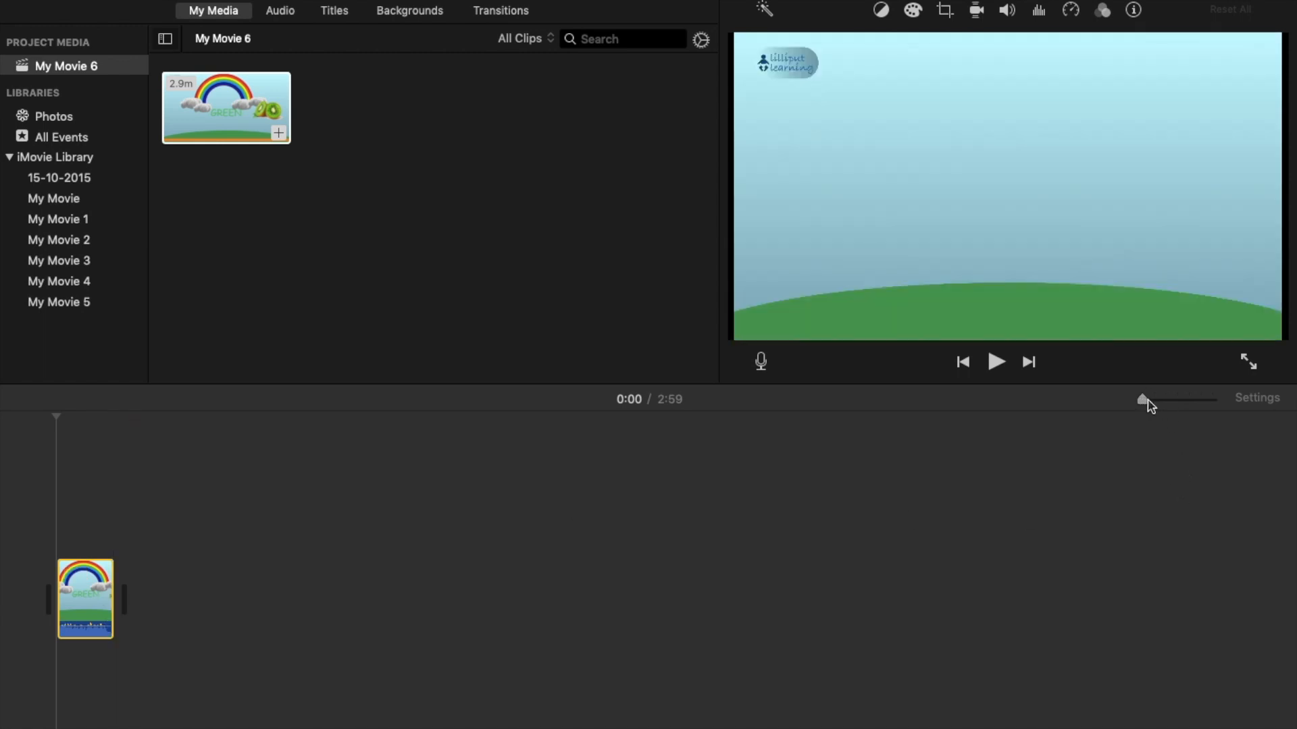
{"action": "left_click_drag", "start_coordinate": [1147, 403], "coordinate": [1167, 404]}
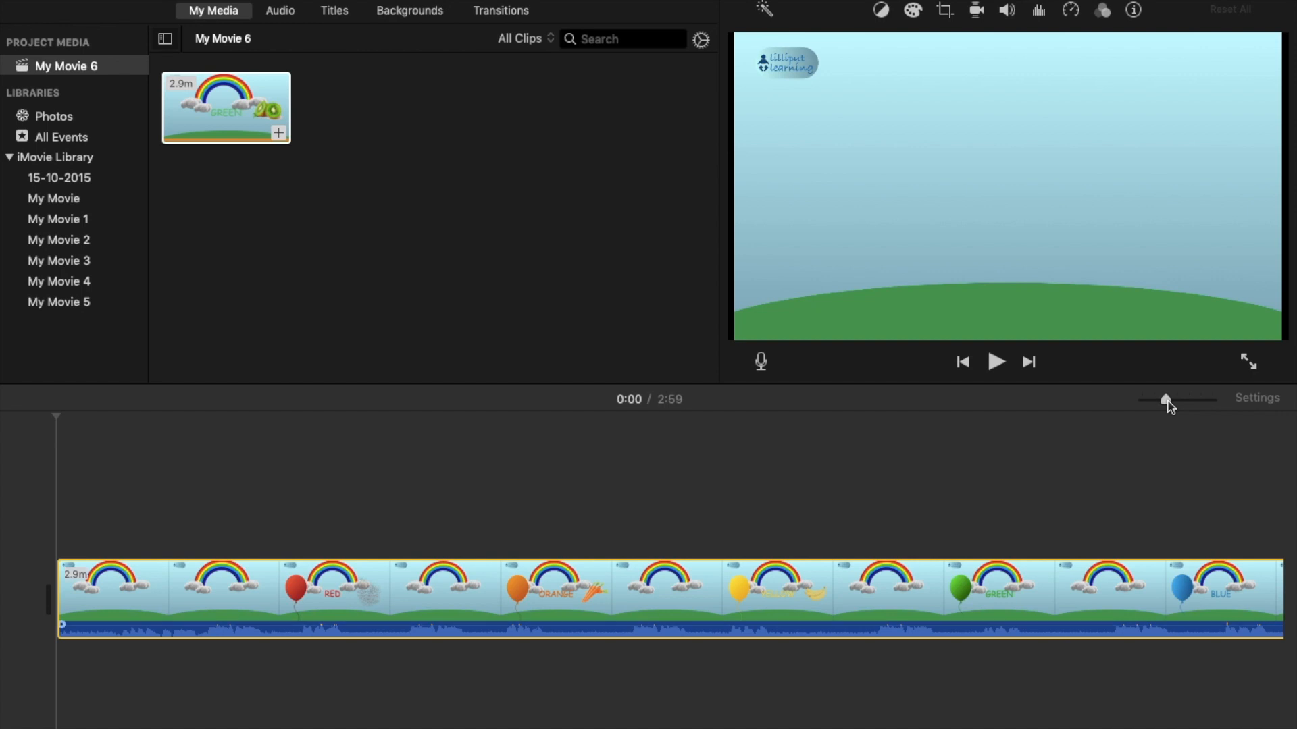
{"action": "mouse_move", "coordinate": [1167, 401]}
{"action": "left_mouse_down"}
{"action": "mouse_move", "coordinate": [1202, 402]}
{"action": "mouse_move", "coordinate": [1167, 405]}
{"action": "left_mouse_up"}
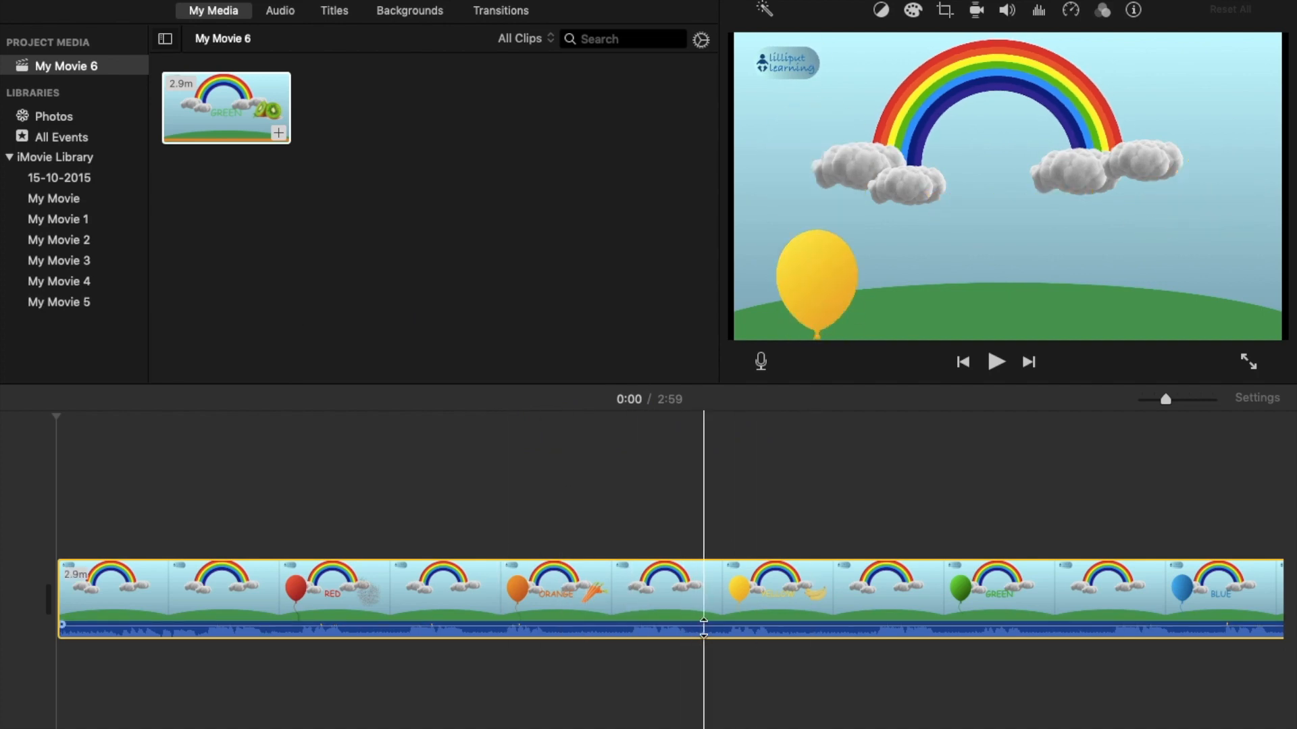
{"action": "left_click", "coordinate": [59, 573]}
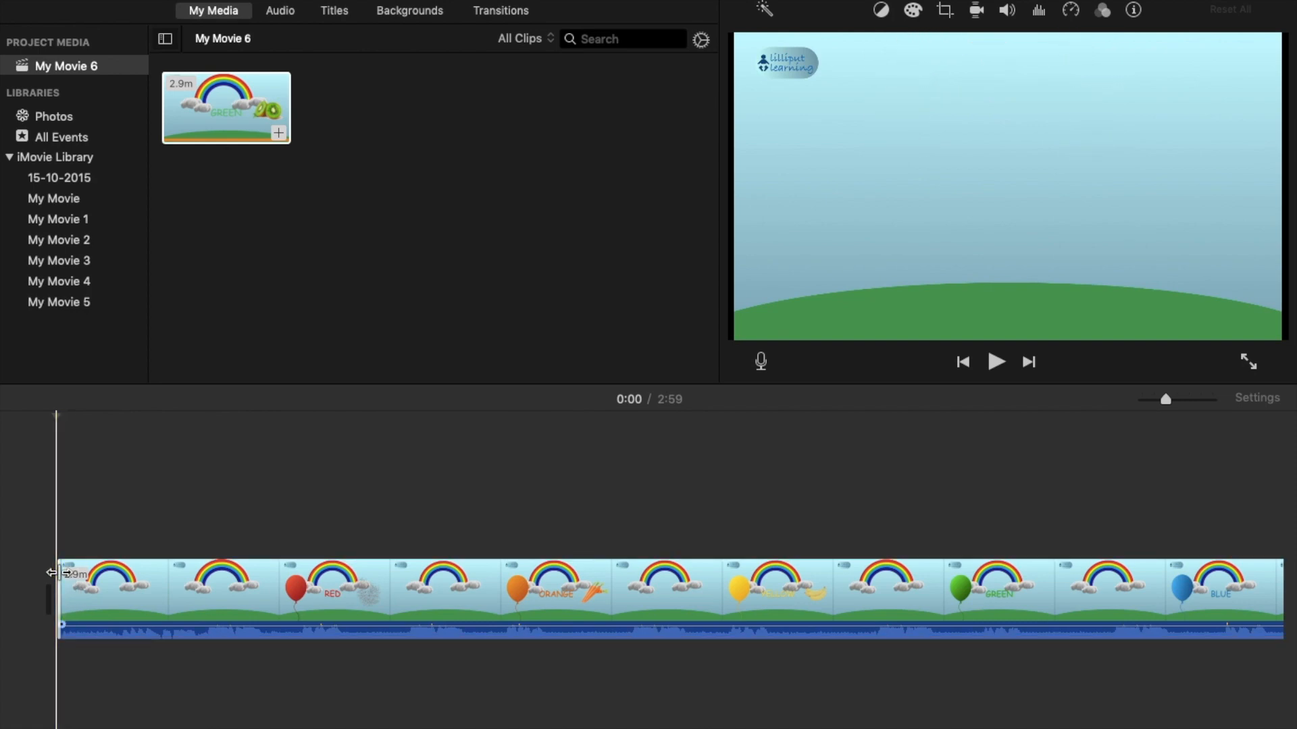
{"action": "left_click_drag", "start_coordinate": [57, 573], "coordinate": [156, 571]}
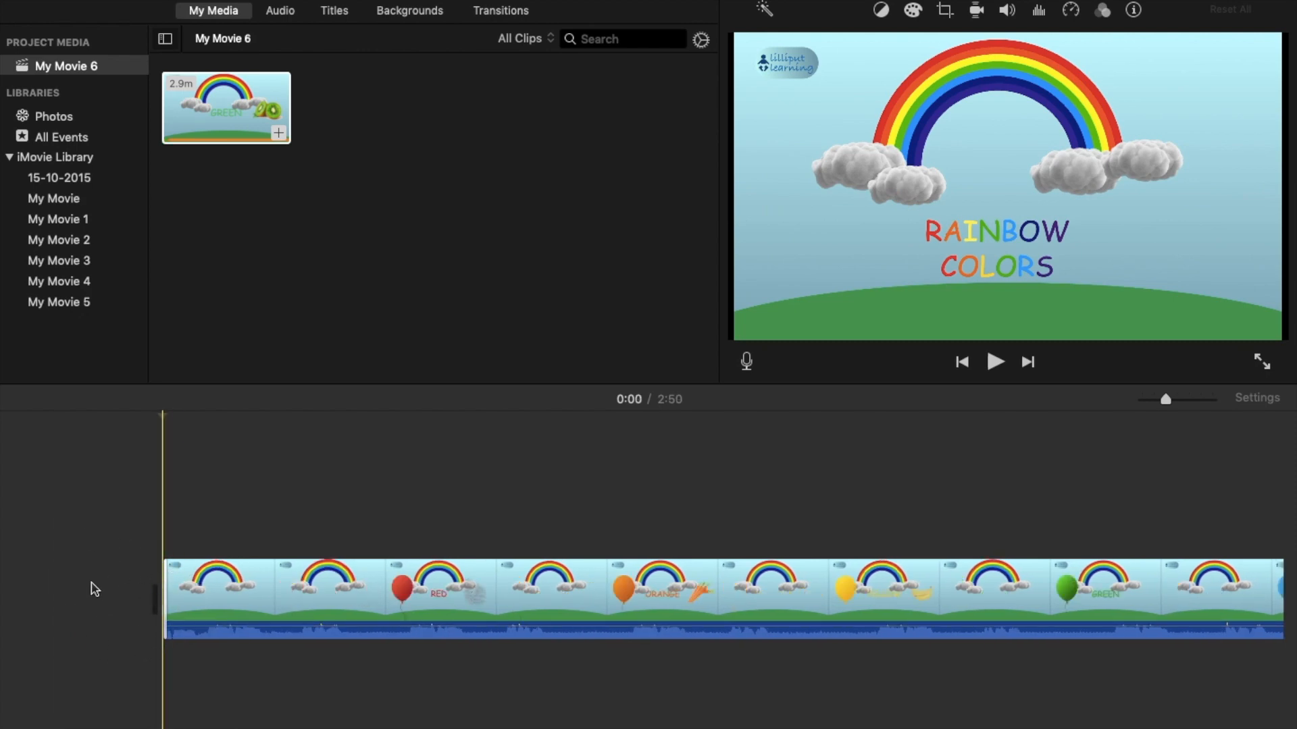
{"action": "left_click_drag", "start_coordinate": [232, 728], "coordinate": [832, 728]}
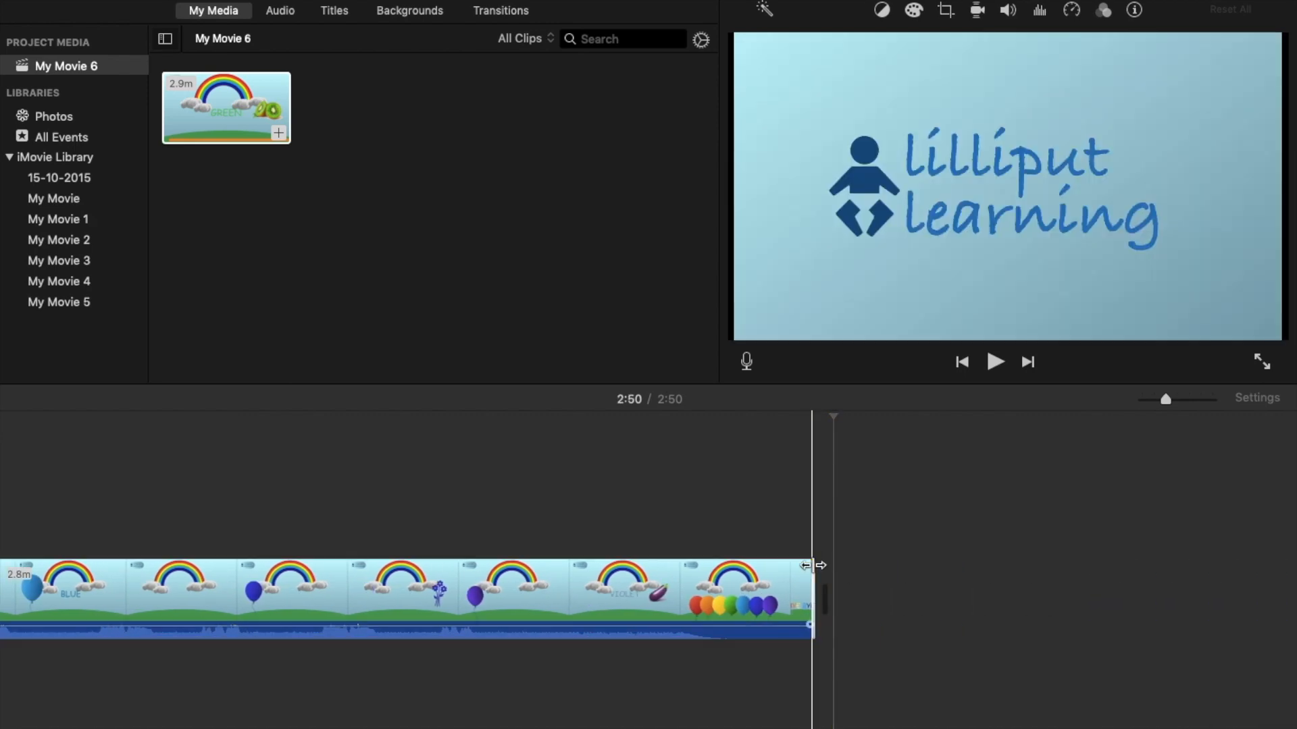
{"action": "left_click_drag", "start_coordinate": [813, 566], "coordinate": [732, 565]}
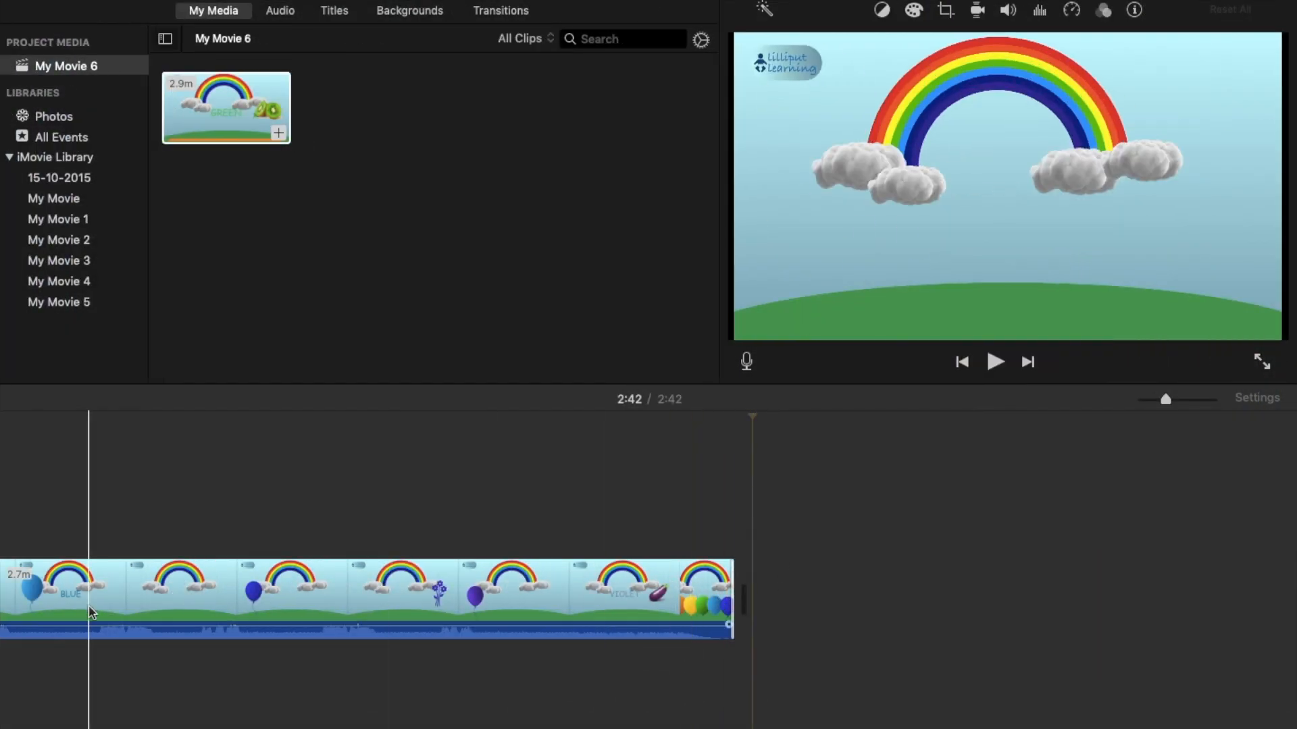
Step: Split the timeline clip at 0:39, just before the orange balloon section
{"action": "scroll", "coordinate": [743, 598], "scroll_direction": "left", "scroll_amount": 10}
{"action": "scroll", "coordinate": [514, 588], "scroll_direction": "left", "scroll_amount": 5}
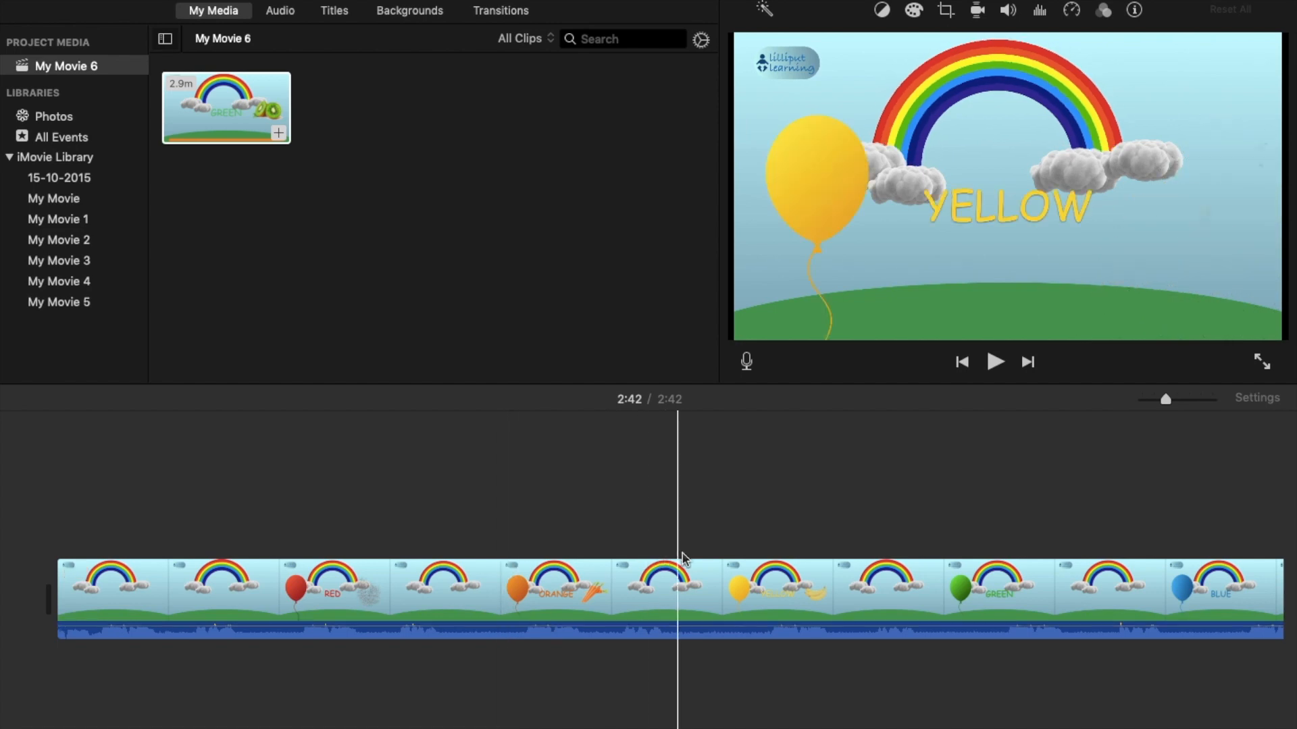
{"action": "left_click", "coordinate": [501, 568]}
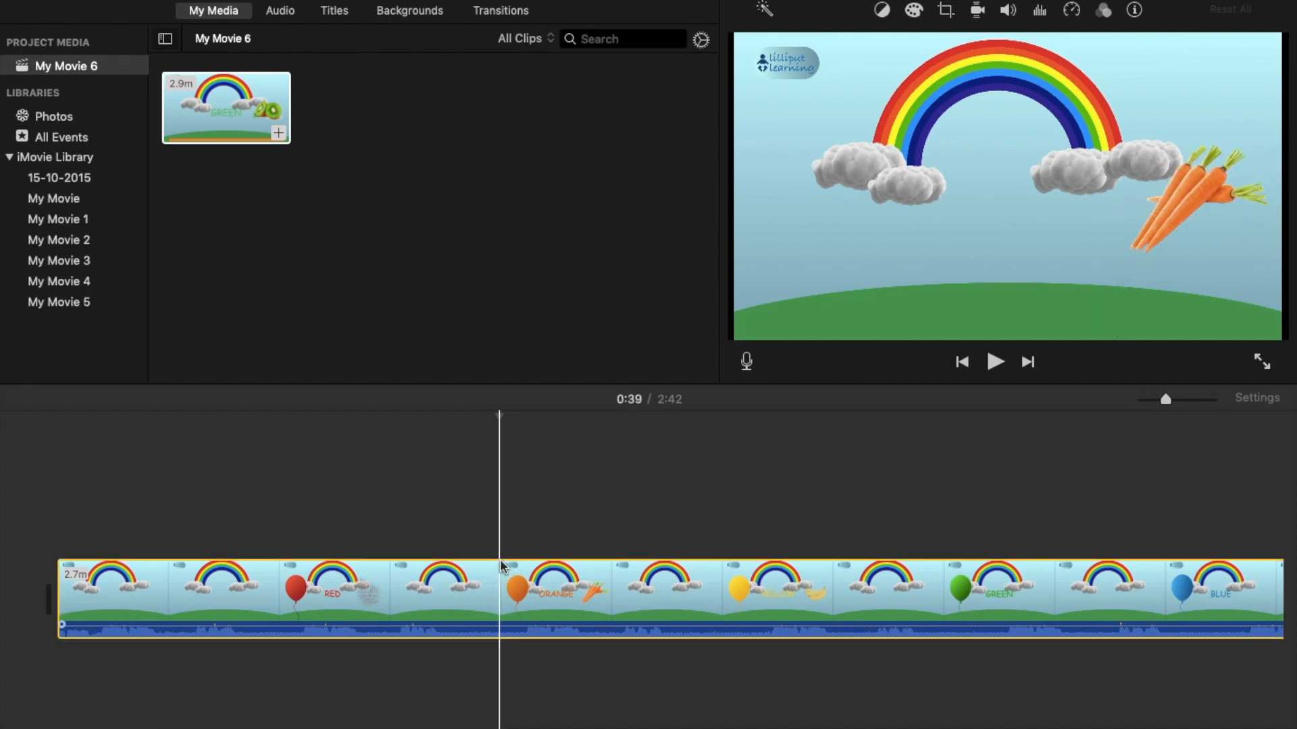
{"action": "key", "text": "super+shift+b"}
{"action": "right_click", "coordinate": [501, 566]}
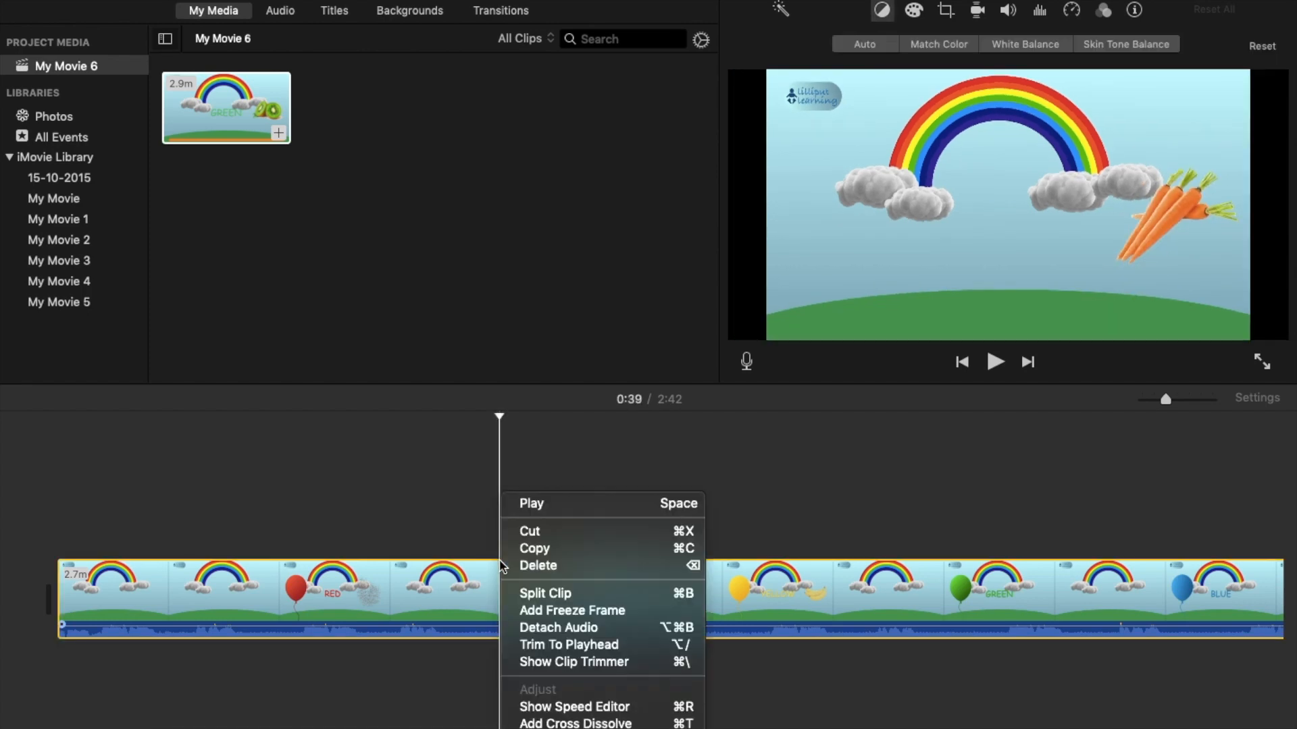
{"action": "left_click", "coordinate": [538, 594]}
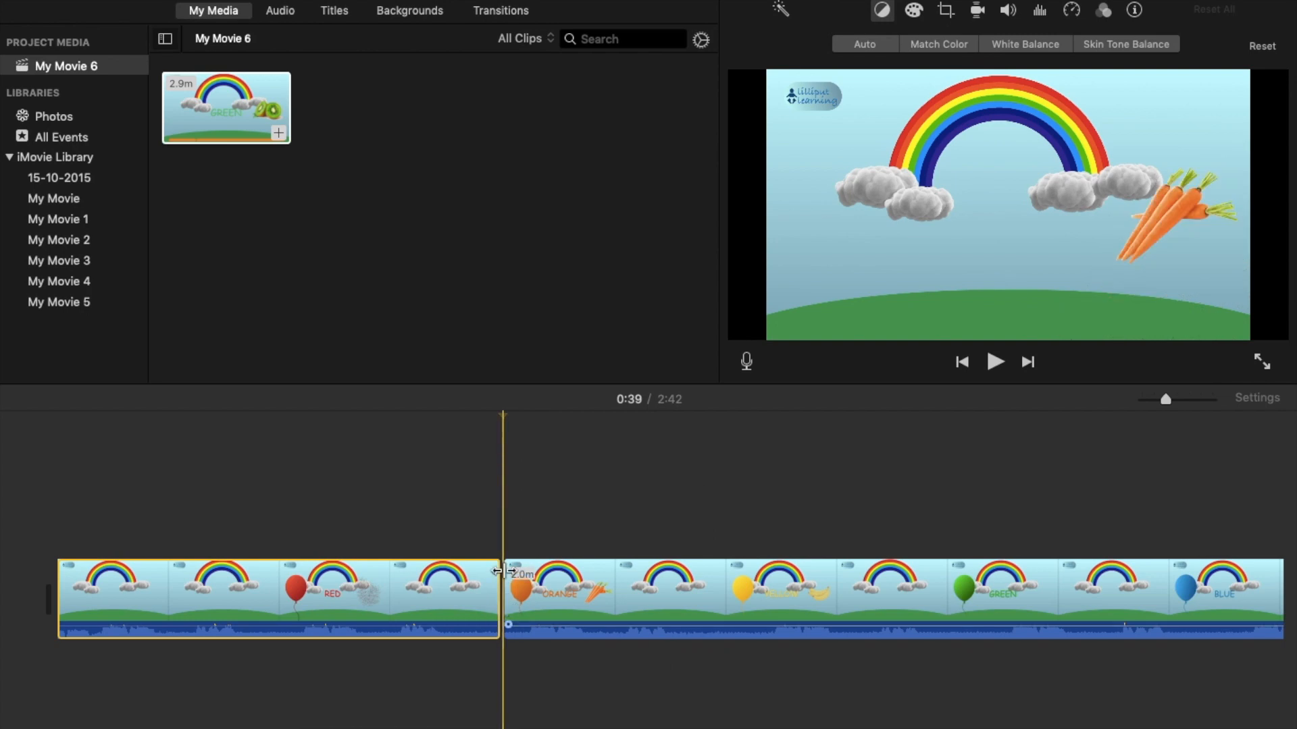
Step: Split the second clip at 0:59 and delete the orange section between the two cuts
{"action": "left_click", "coordinate": [726, 576]}
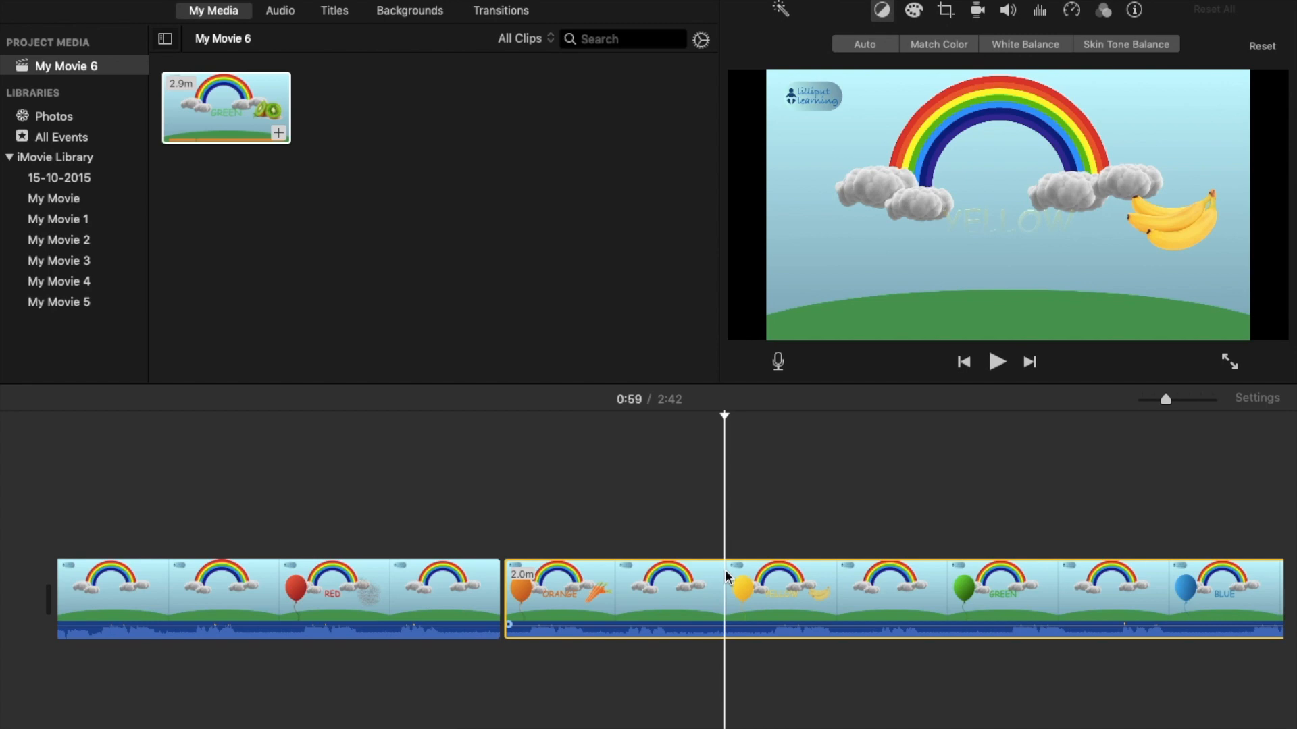
{"action": "right_click", "coordinate": [726, 576]}
{"action": "left_click", "coordinate": [763, 591]}
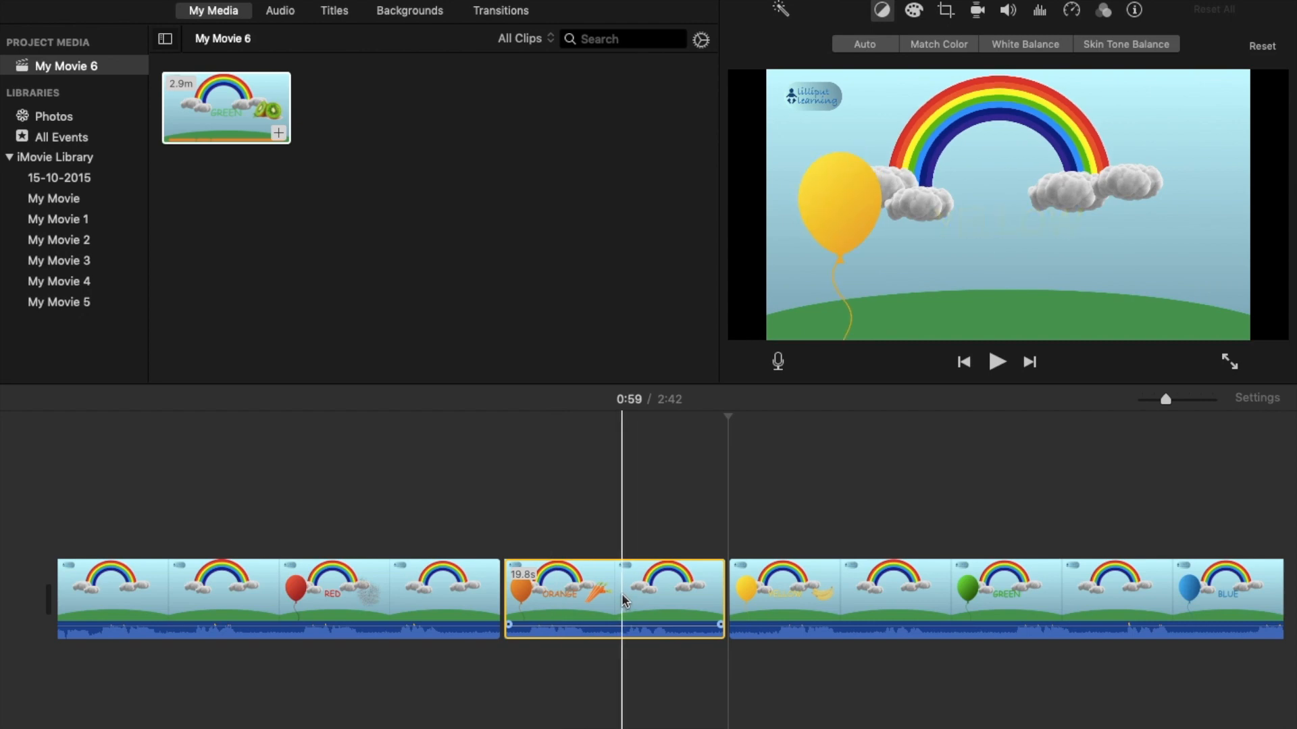
{"action": "key", "text": "Delete"}
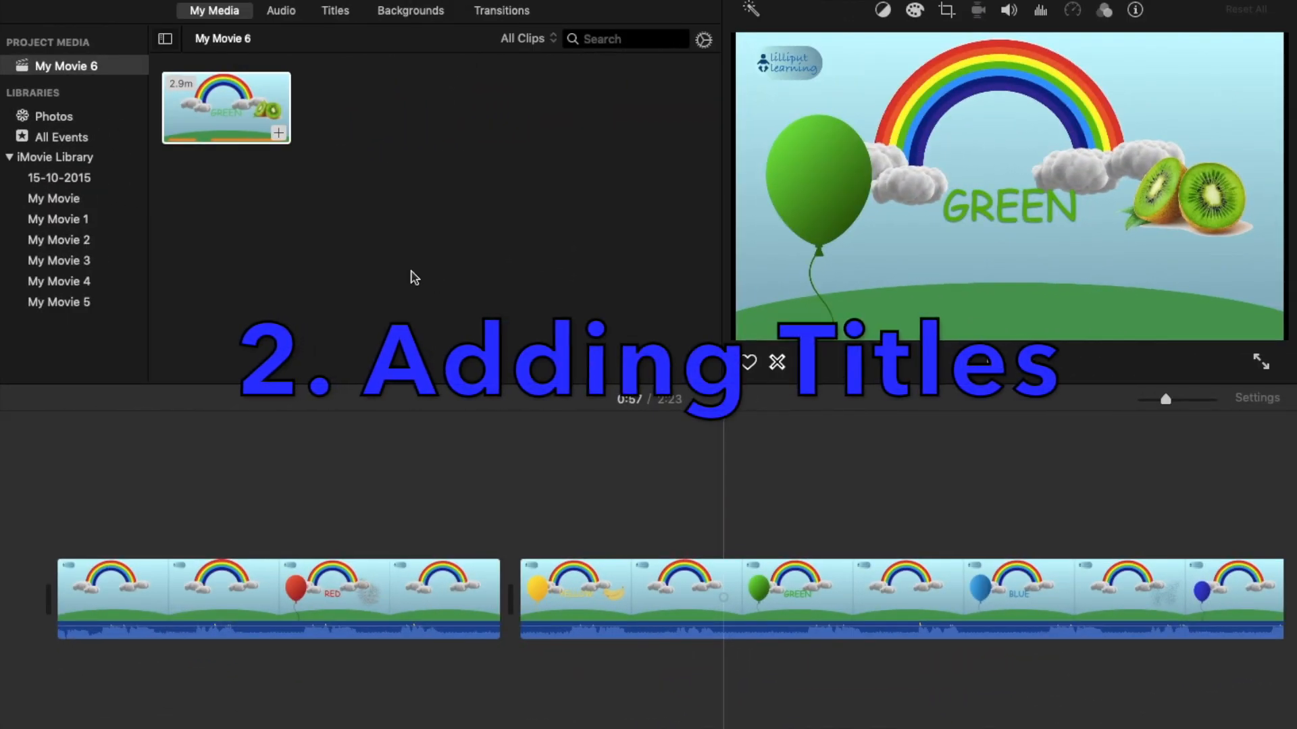
Step: Add a Reveal title above the beginning of the first clip
{"action": "left_click", "coordinate": [335, 11]}
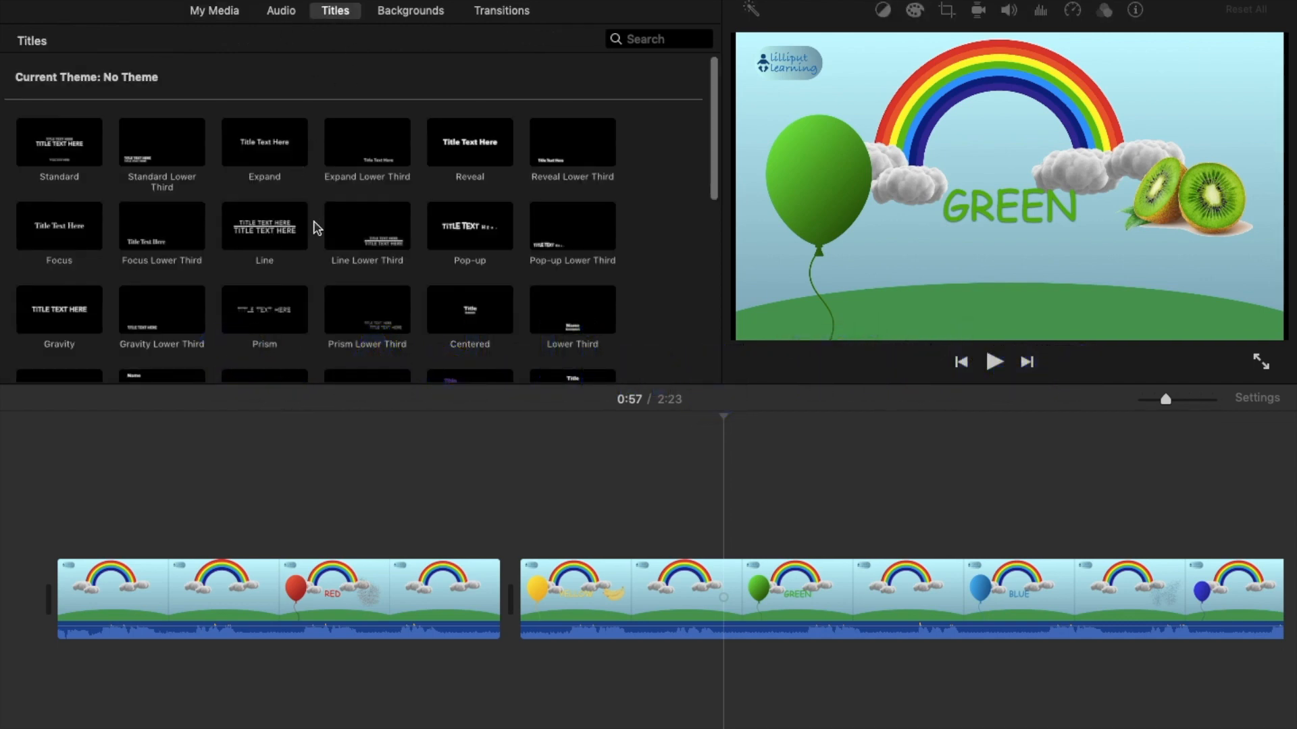
{"action": "scroll", "coordinate": [316, 229], "scroll_direction": "down", "scroll_amount": 5}
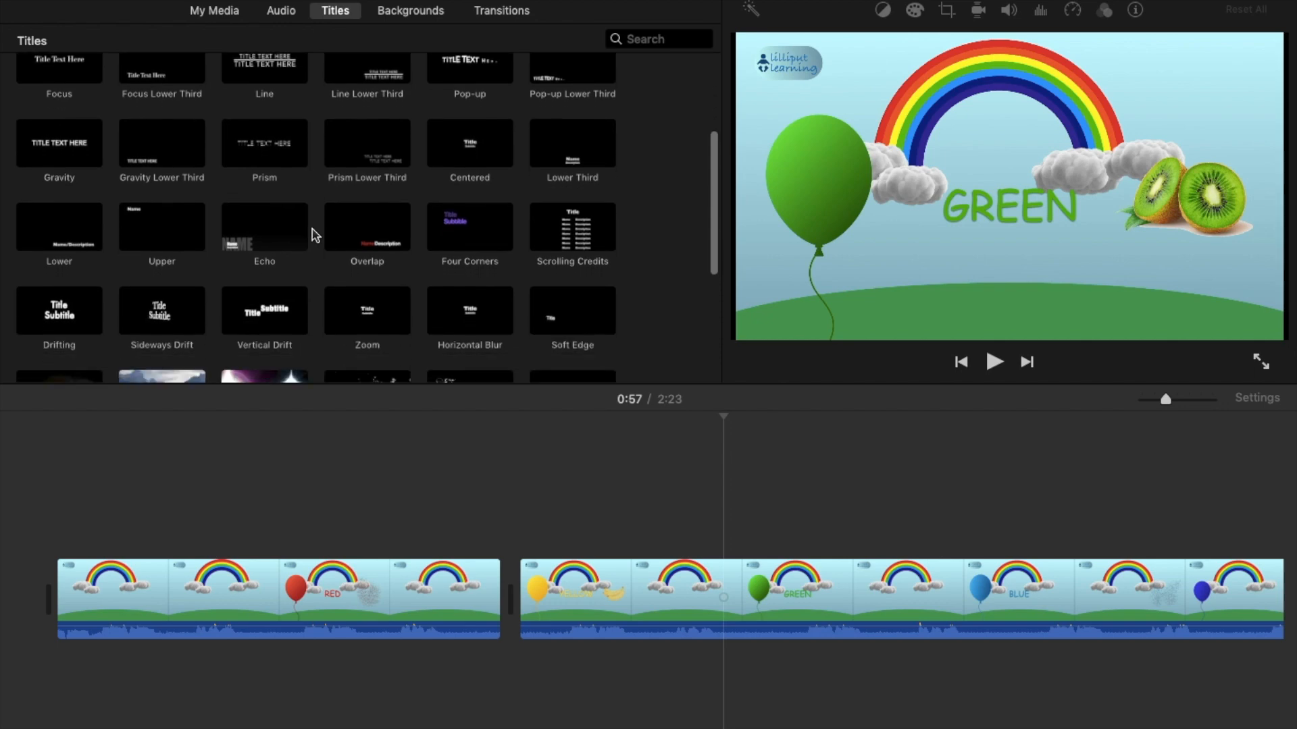
{"action": "scroll", "coordinate": [312, 229], "scroll_direction": "down", "scroll_amount": 2}
{"action": "scroll", "coordinate": [313, 233], "scroll_direction": "up", "scroll_amount": 10}
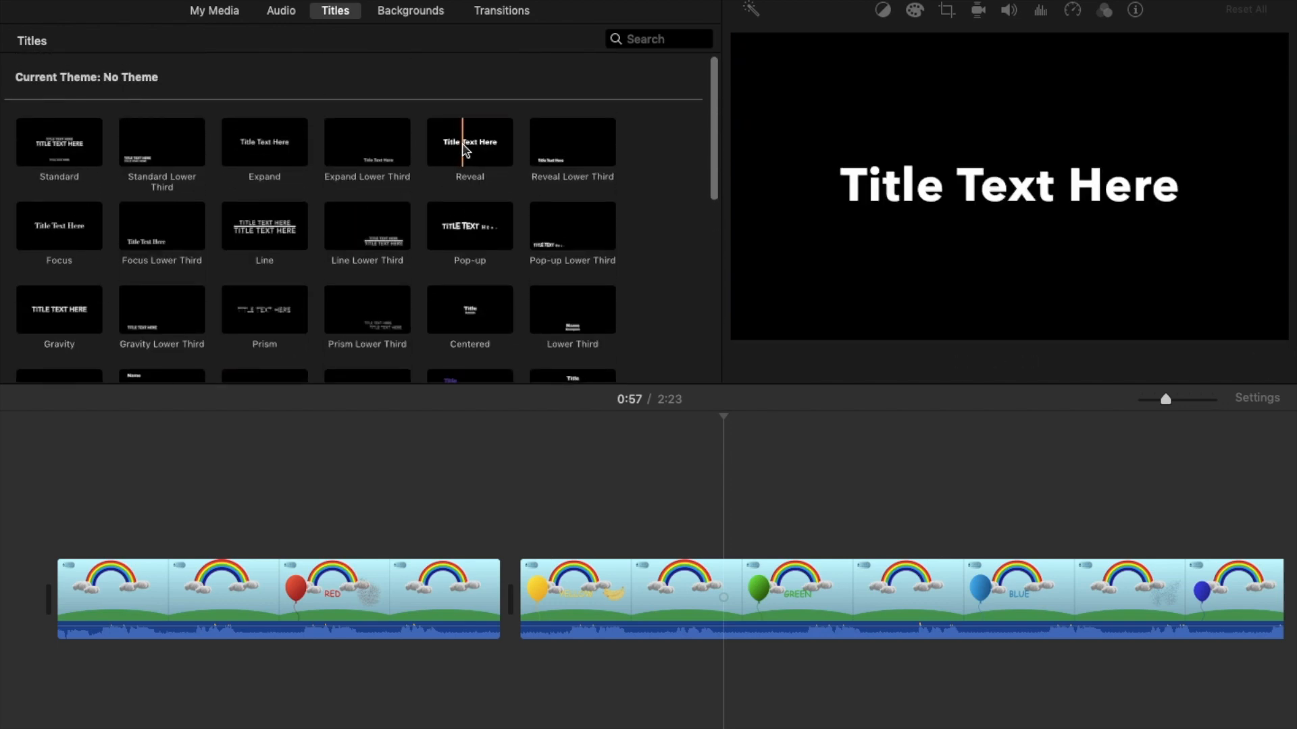
{"action": "left_click", "coordinate": [447, 151]}
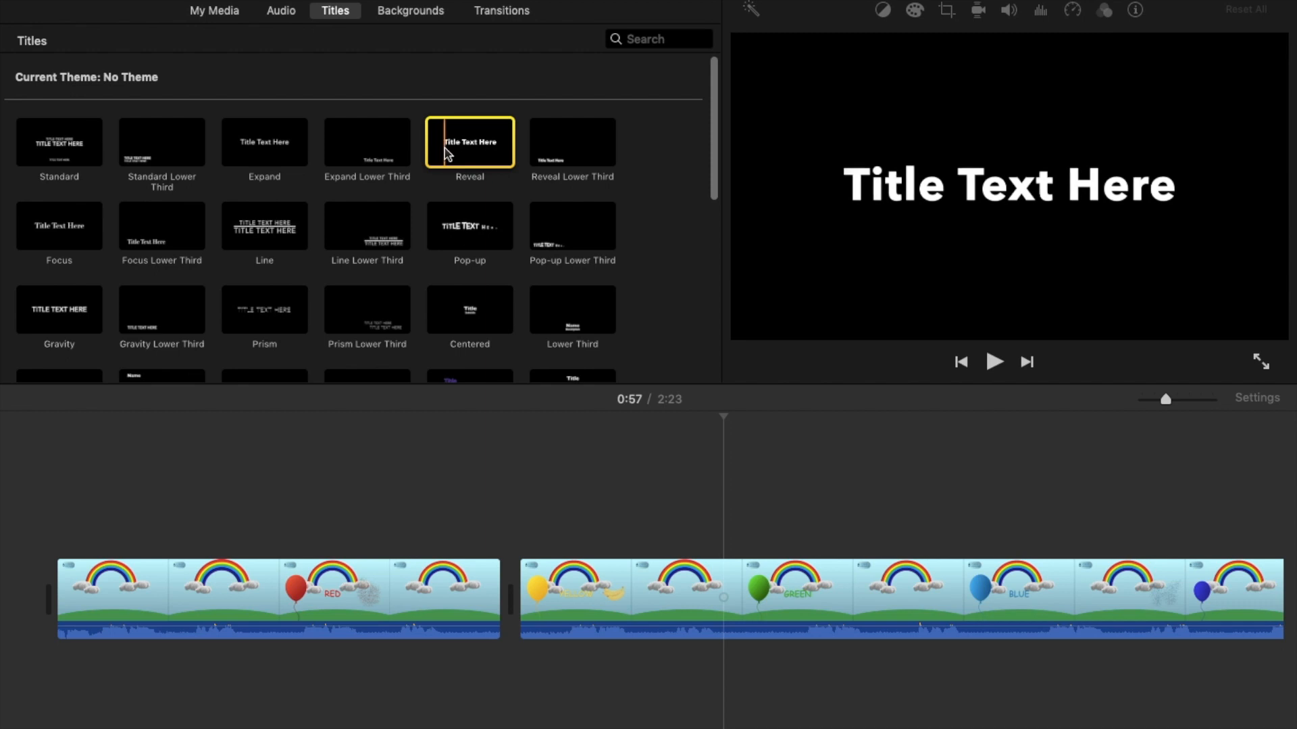
{"action": "left_click_drag", "start_coordinate": [457, 144], "coordinate": [62, 544]}
Step: Replace the title's placeholder text with "Rainbow video"
{"action": "left_click", "coordinate": [955, 210]}
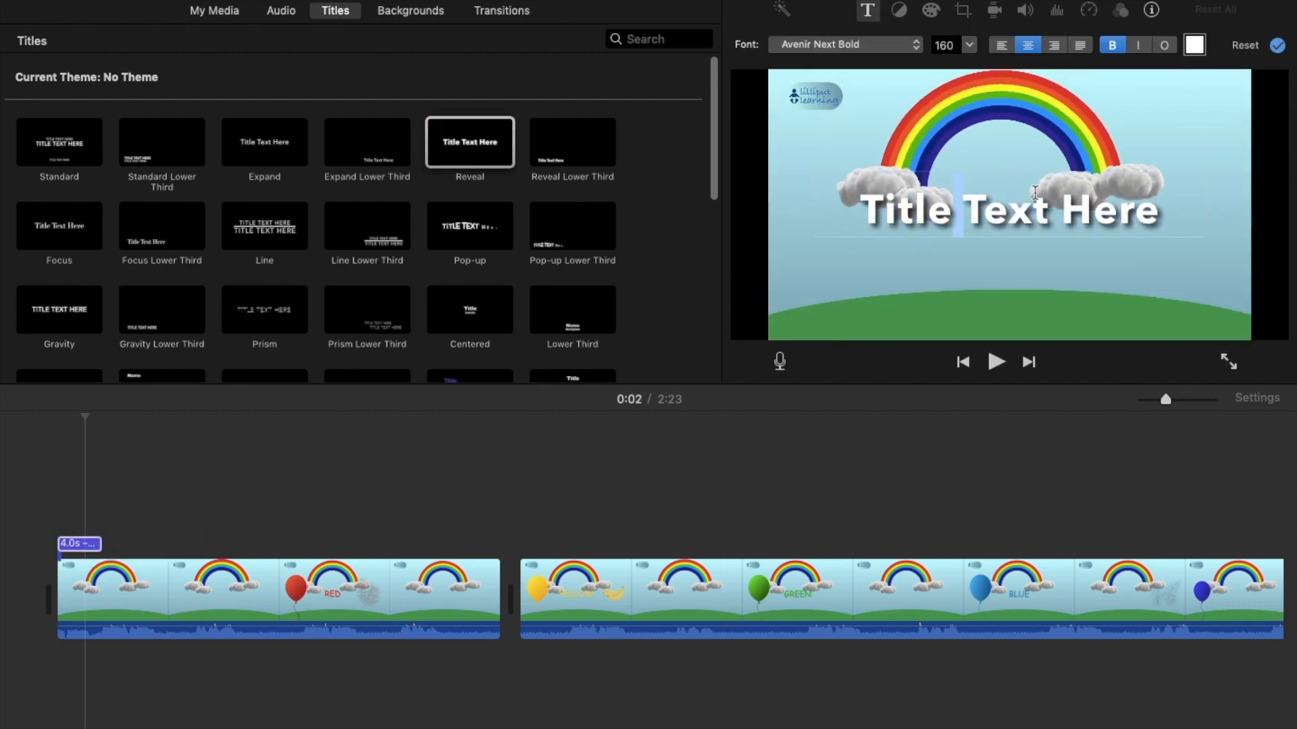
{"action": "left_click_drag", "start_coordinate": [1150, 201], "coordinate": [884, 233]}
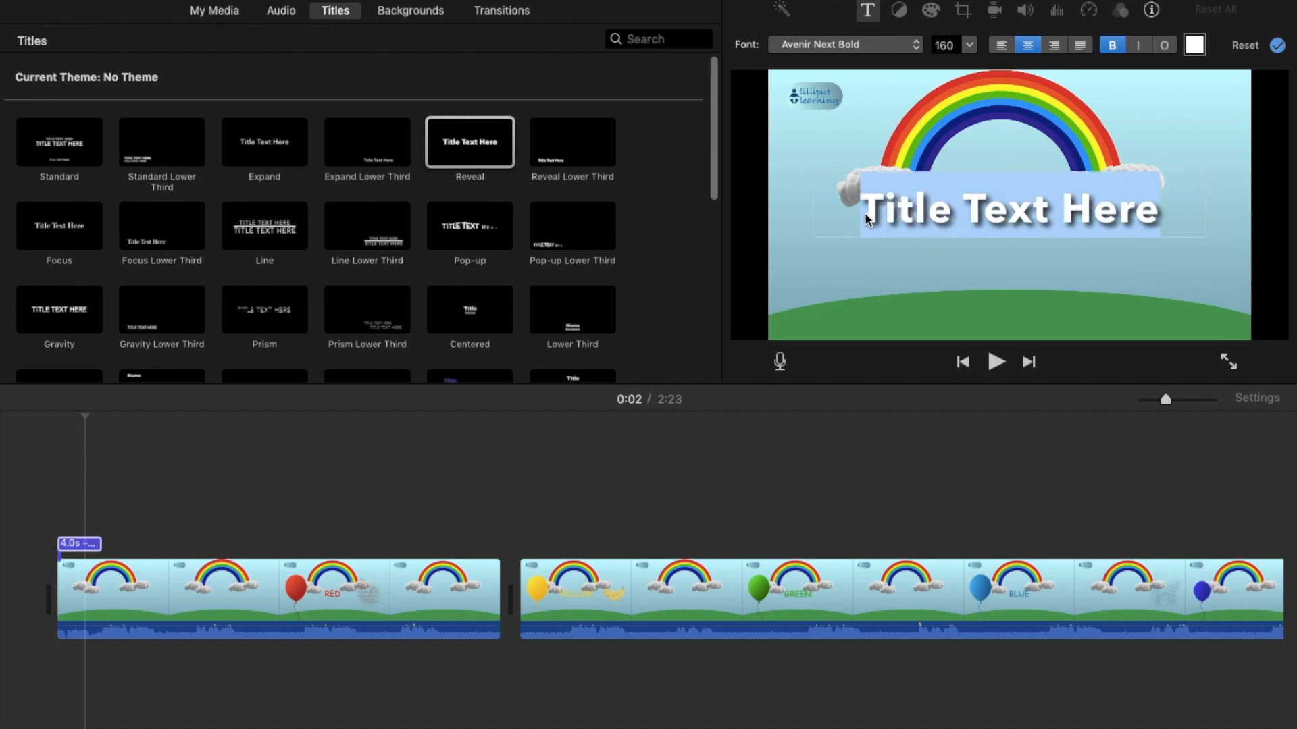
{"action": "type", "text": "Rainbow video"}
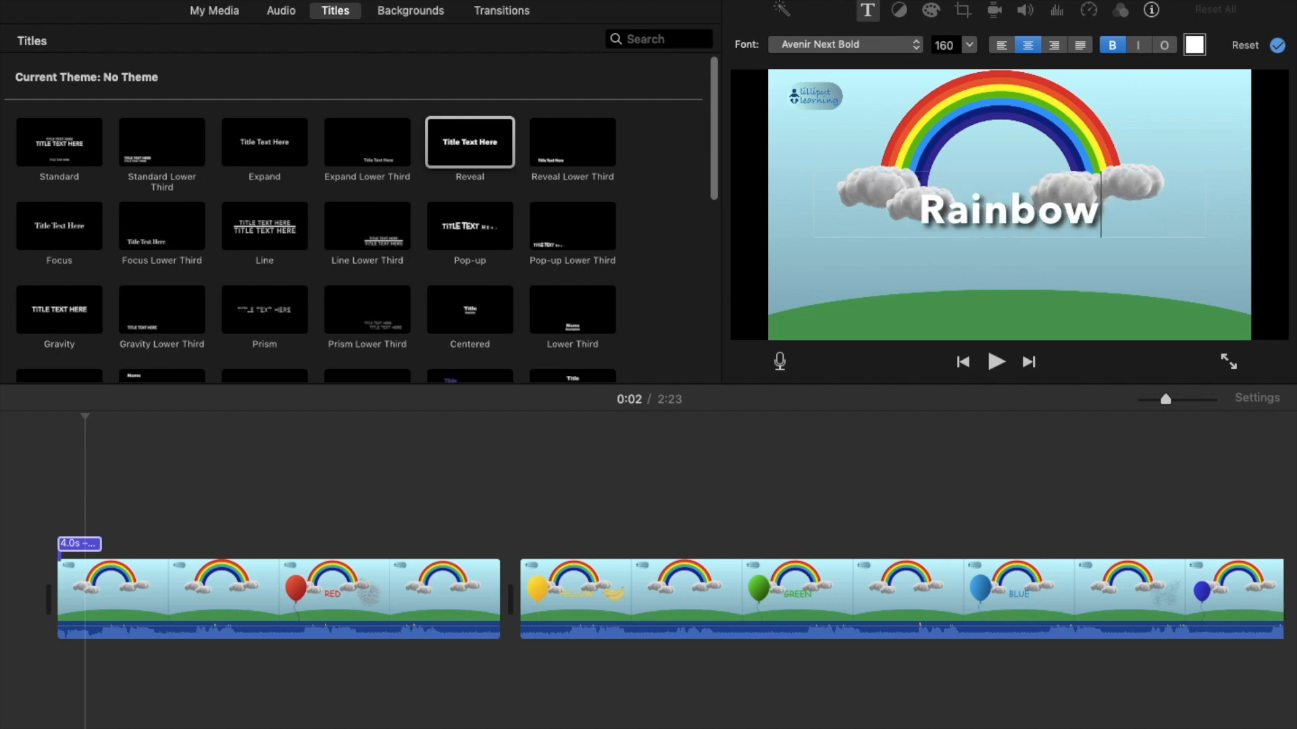
{"action": "left_click", "coordinate": [892, 288]}
Step: Play the "Rainbow video" title from its start and extend its duration to 21 seconds
{"action": "left_click", "coordinate": [64, 483]}
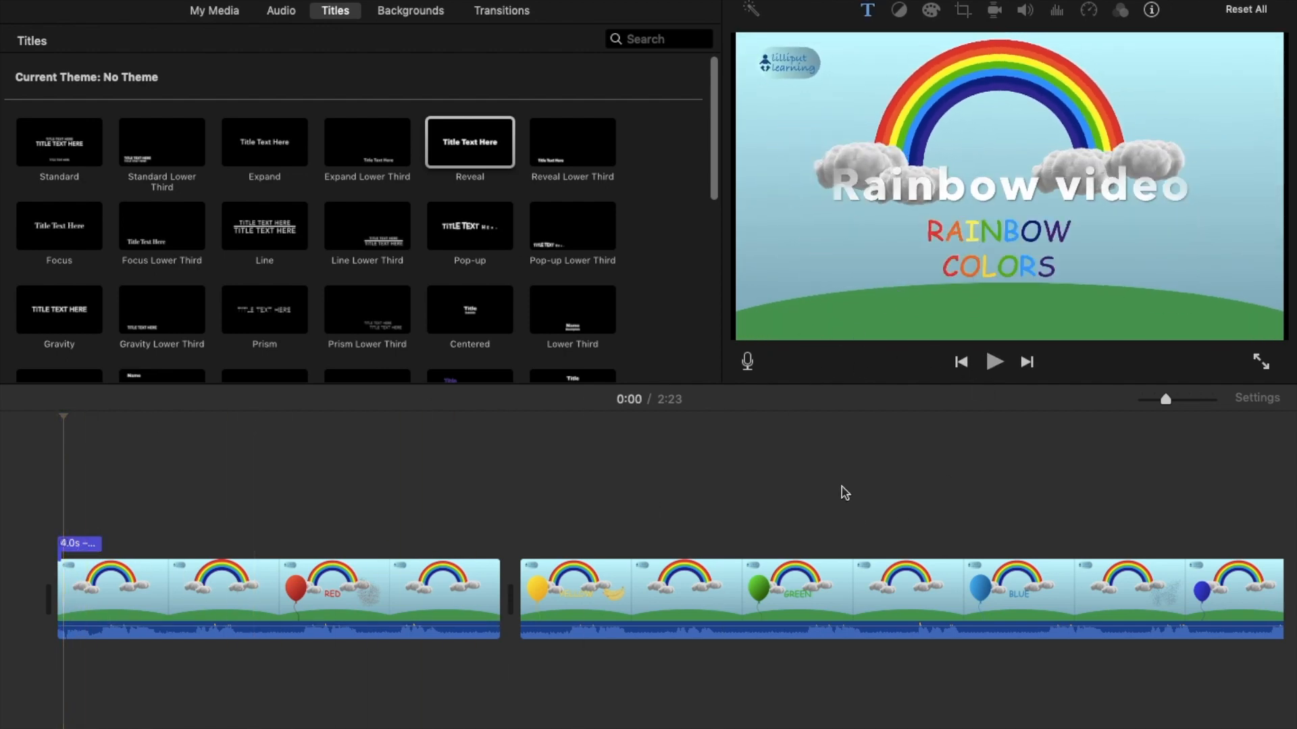
{"action": "key", "text": "space"}
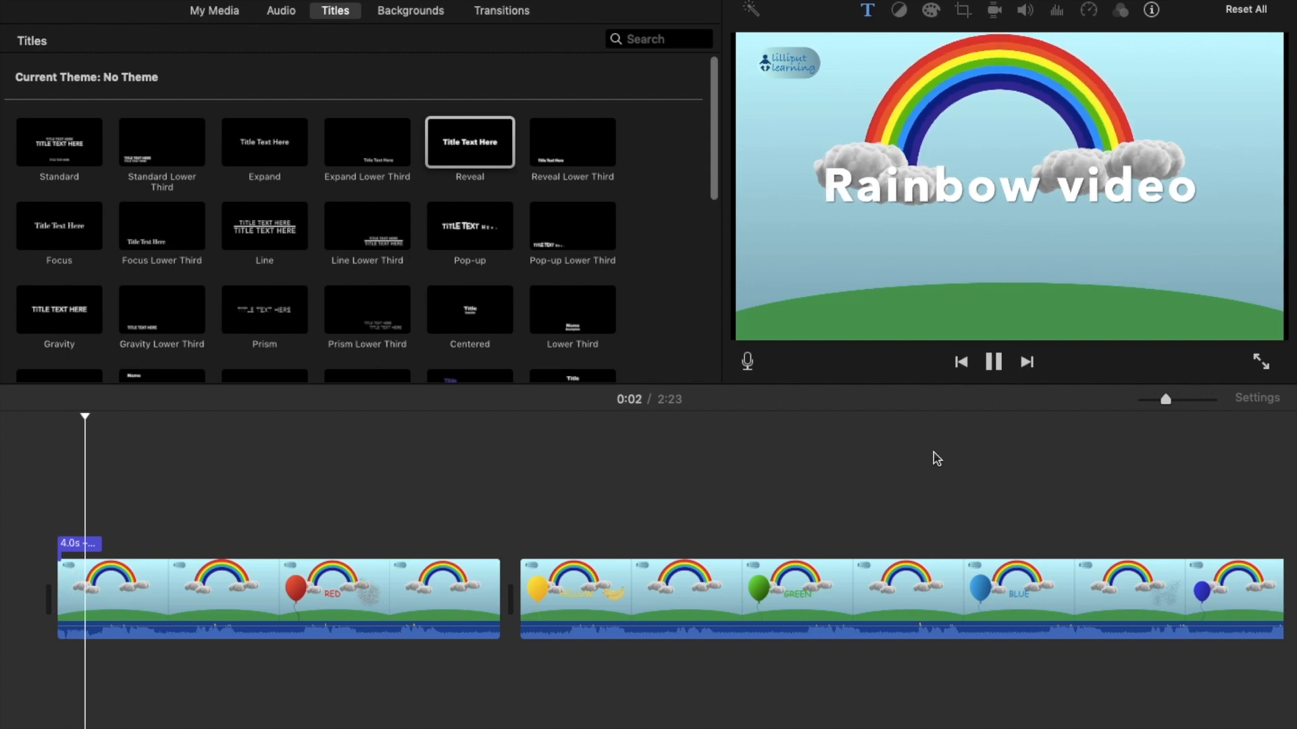
{"action": "left_click", "coordinate": [993, 361]}
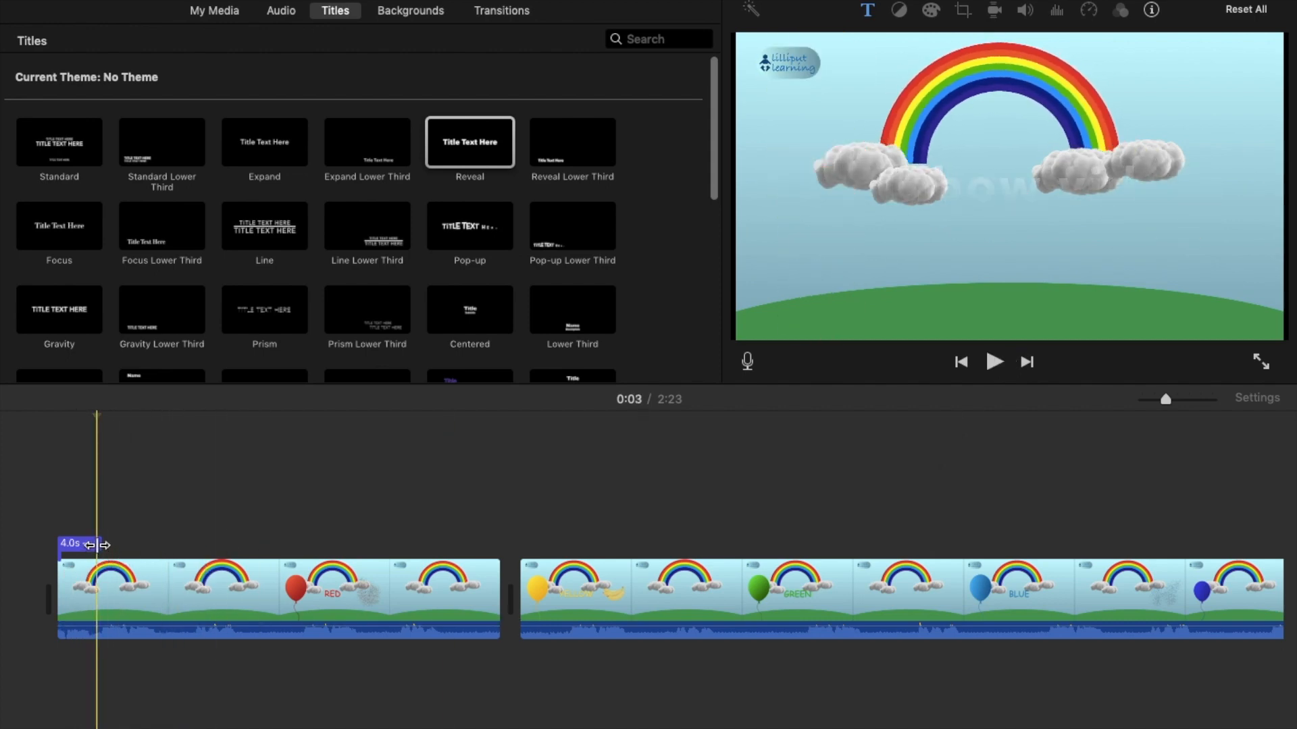
{"action": "left_click_drag", "start_coordinate": [97, 545], "coordinate": [289, 552]}
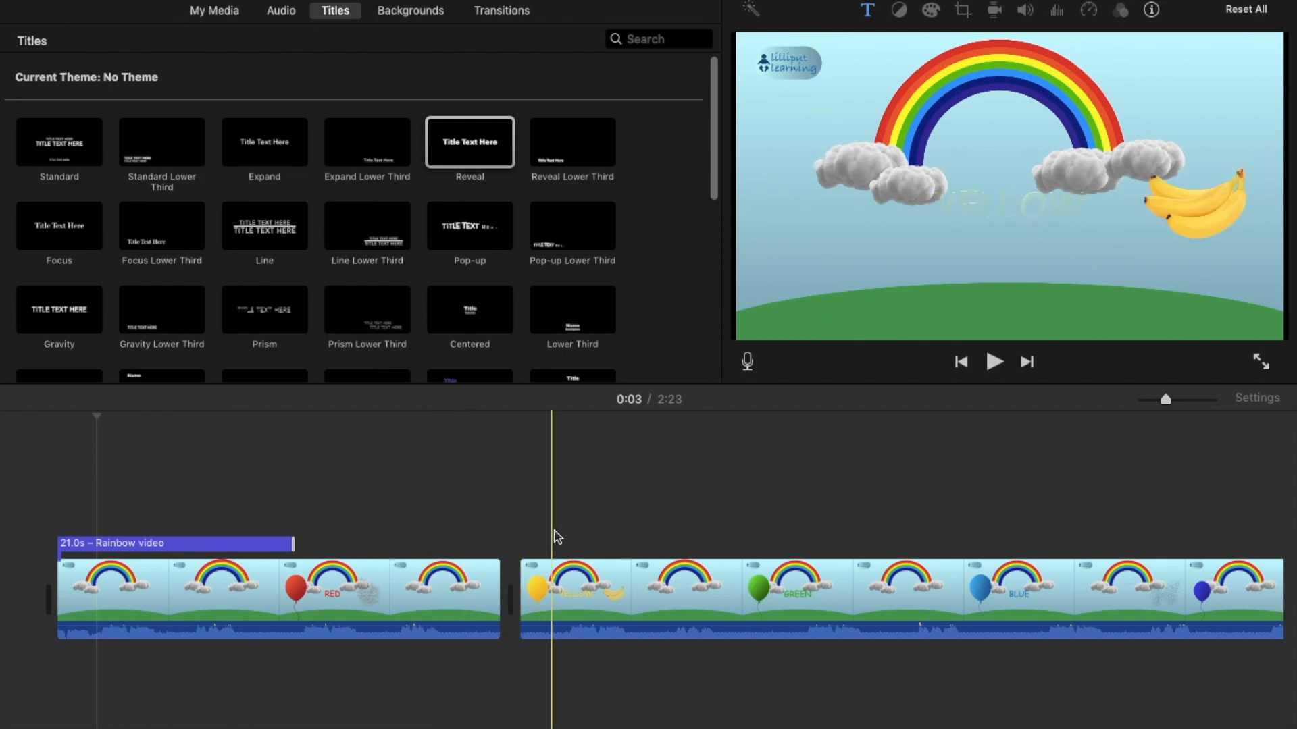
Step: Try to add another Reveal title above the second clip
{"action": "left_click", "coordinate": [591, 549]}
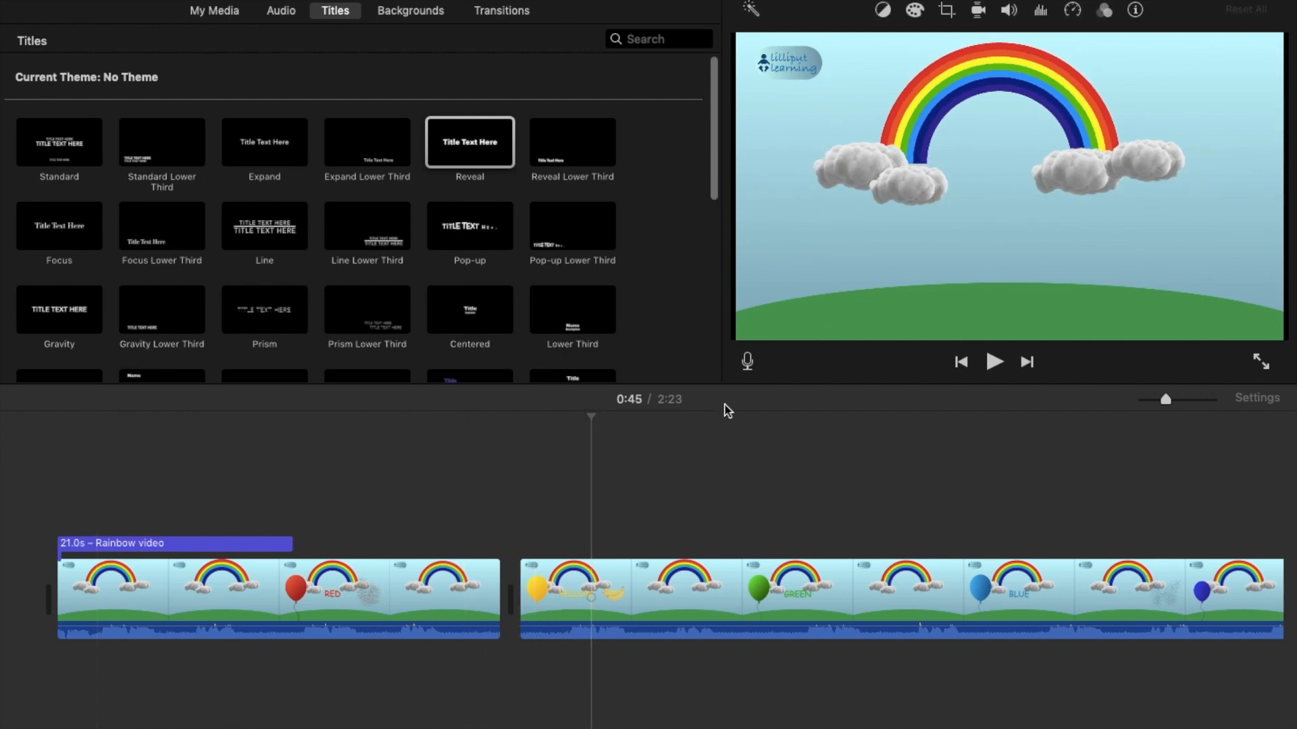
{"action": "left_click", "coordinate": [504, 153]}
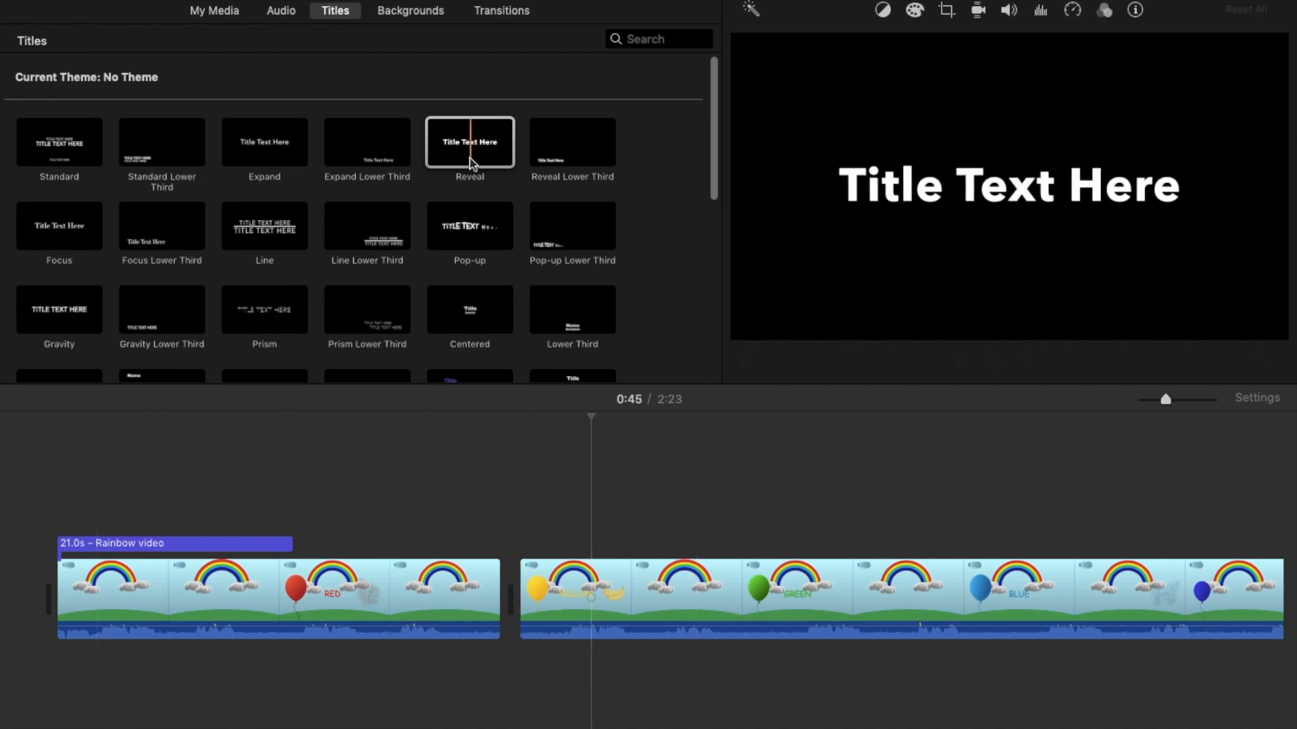
{"action": "left_click_drag", "start_coordinate": [504, 153], "coordinate": [767, 546]}
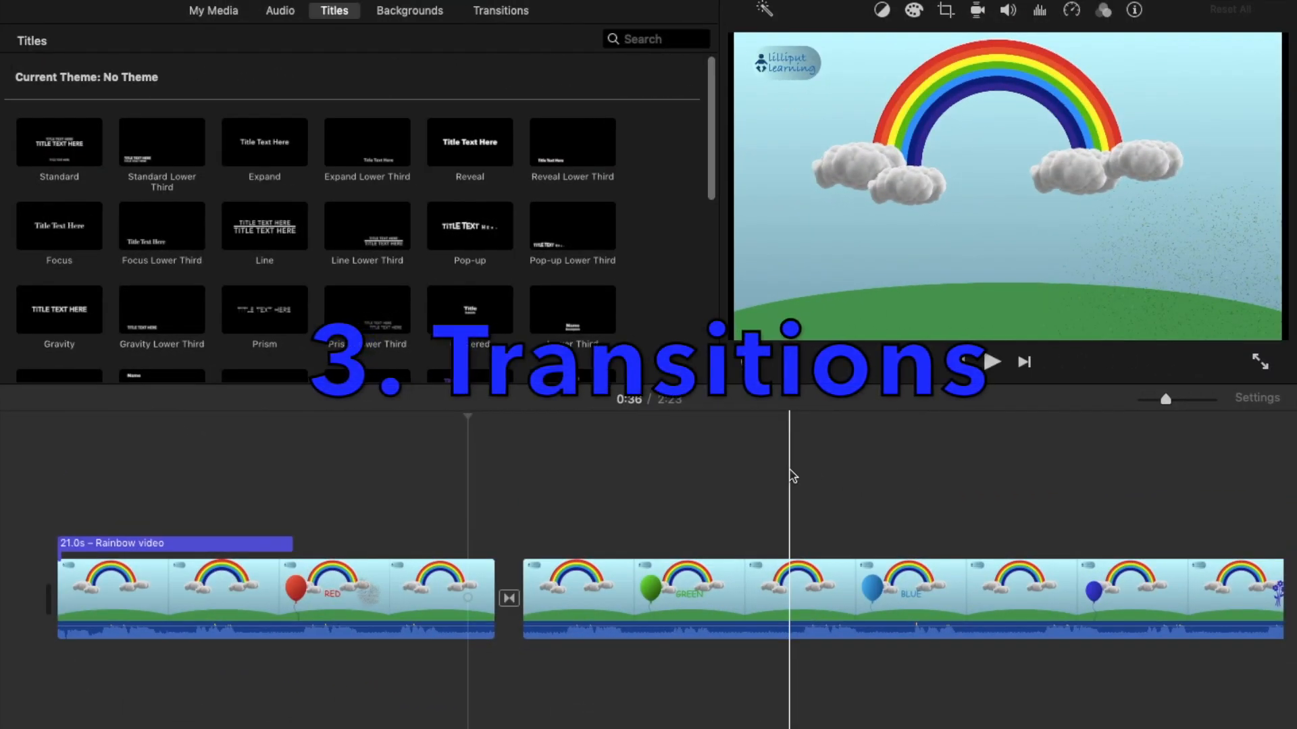
Step: Place a Spin In transition between the two clips on the timeline
{"action": "left_click", "coordinate": [508, 17]}
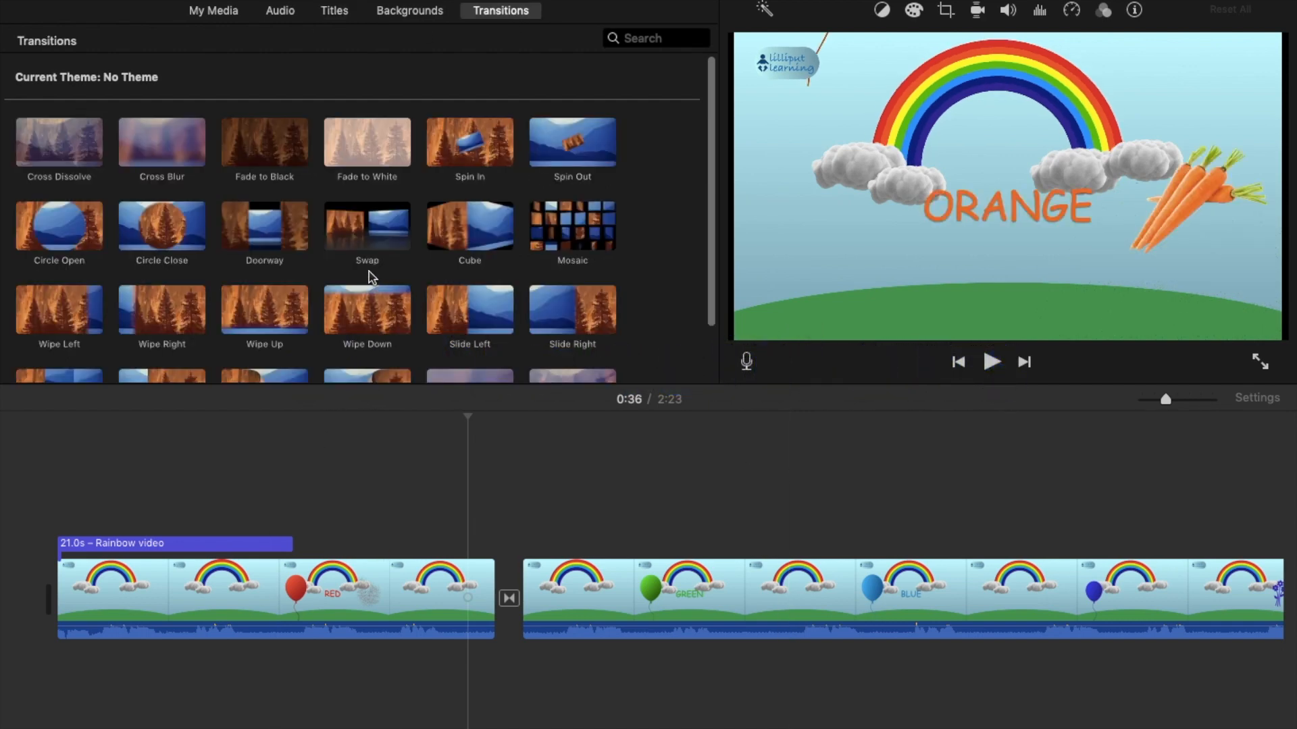
{"action": "scroll", "coordinate": [477, 253], "scroll_direction": "down", "scroll_amount": 2}
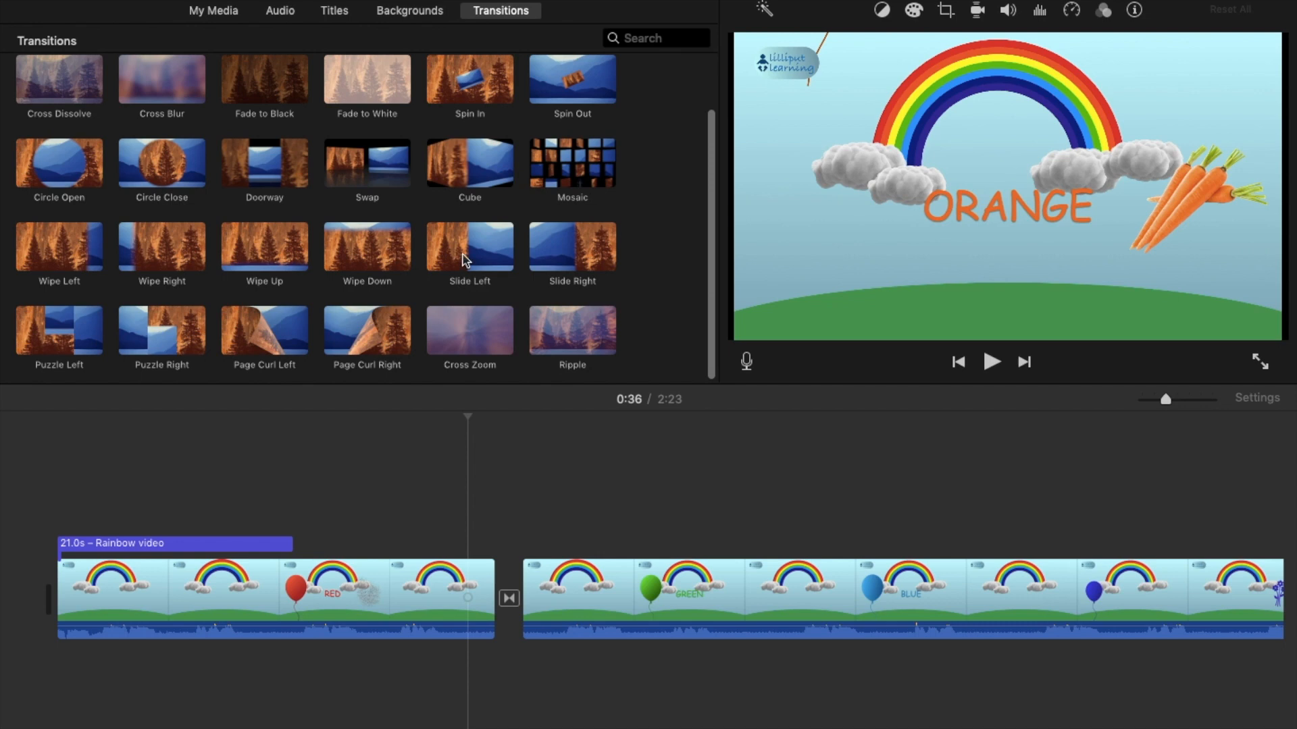
{"action": "scroll", "coordinate": [463, 256], "scroll_direction": "up", "scroll_amount": 2}
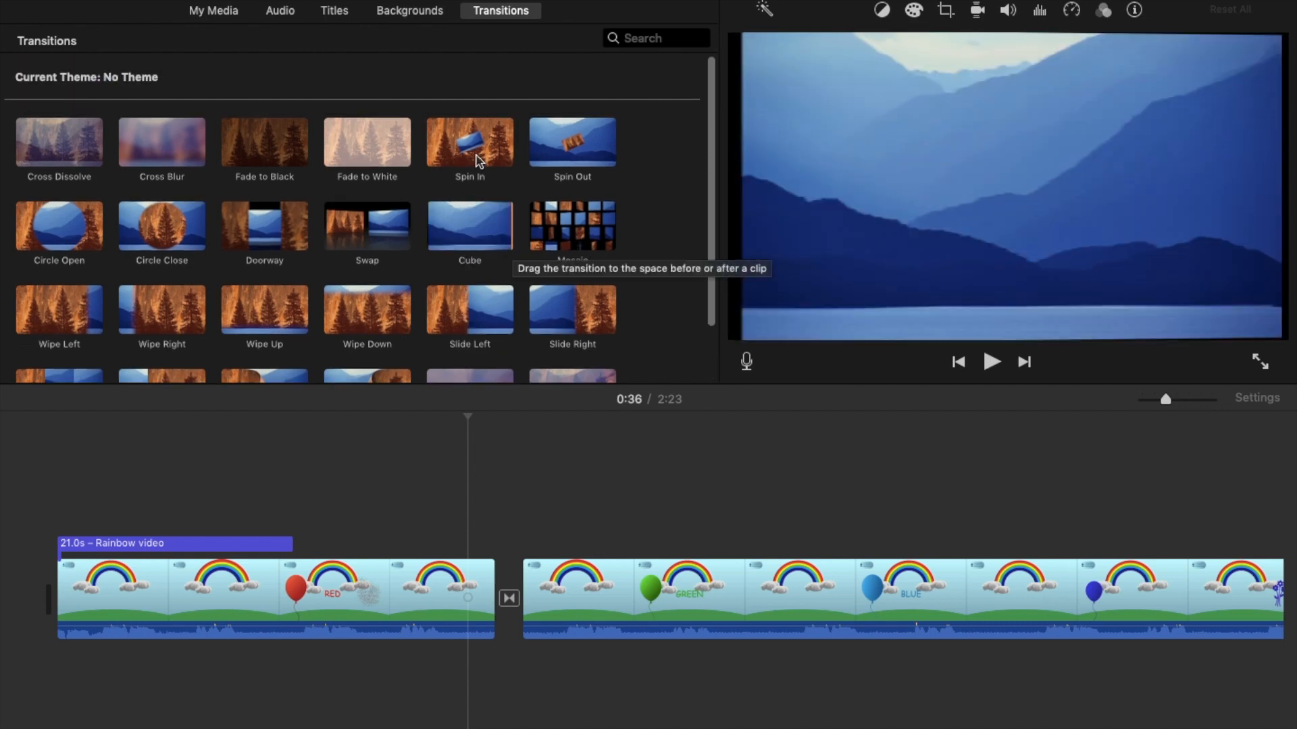
{"action": "left_click_drag", "start_coordinate": [470, 143], "coordinate": [513, 543]}
{"action": "left_click_drag", "start_coordinate": [508, 596], "coordinate": [507, 601]}
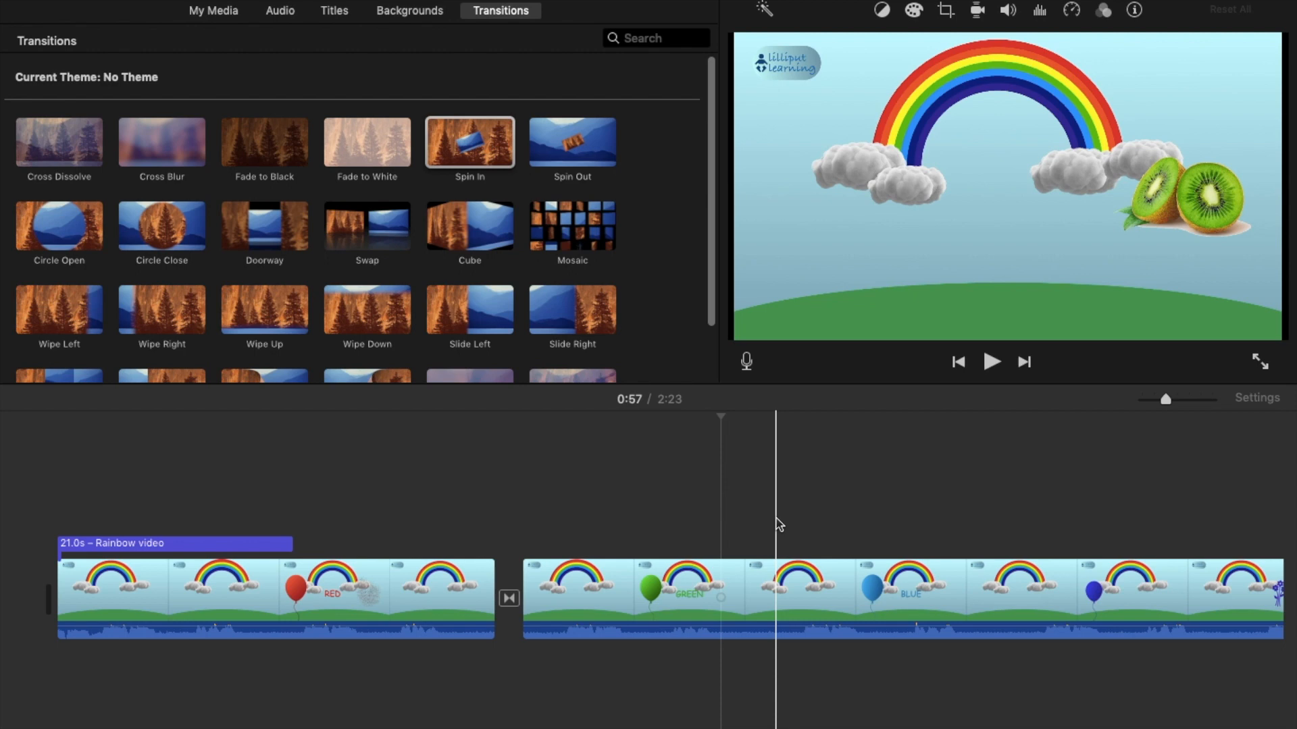
Step: Split the second clip at about 0:59, where the word GREEN is on screen
{"action": "left_click", "coordinate": [747, 585]}
{"action": "right_click", "coordinate": [747, 584]}
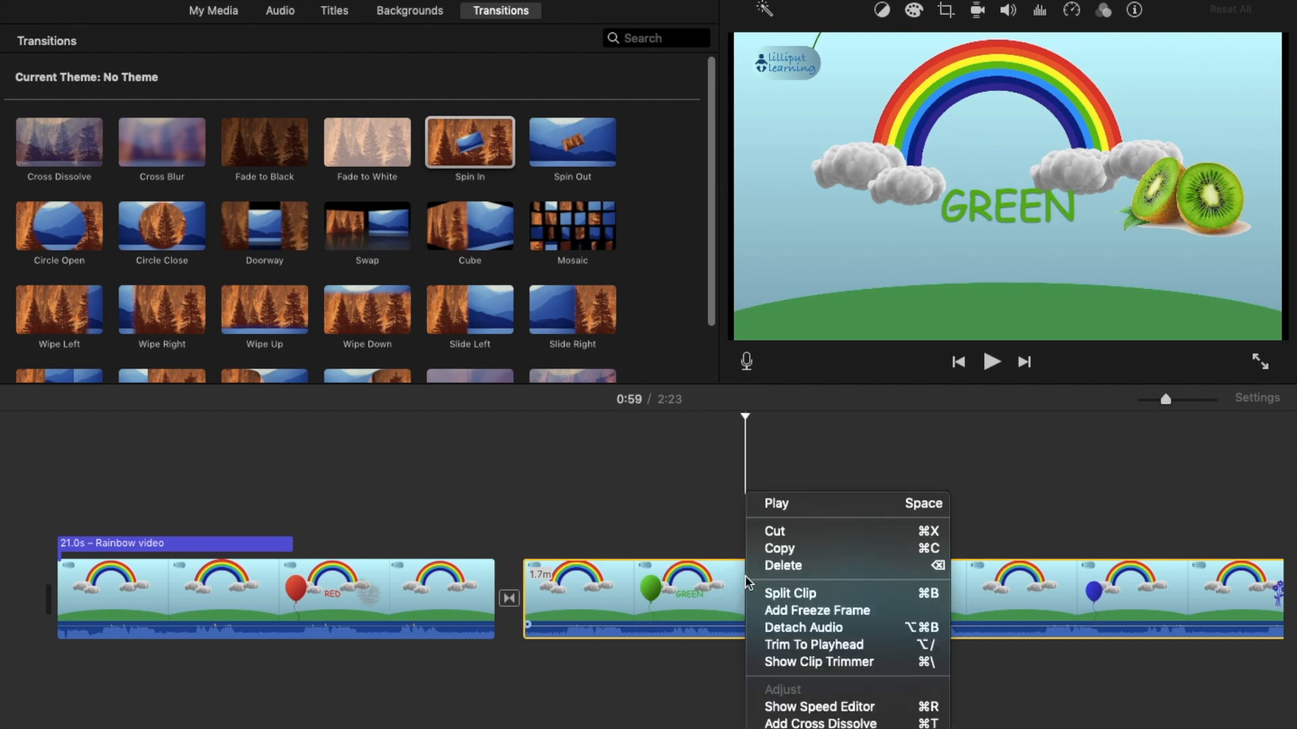
{"action": "left_click", "coordinate": [794, 594]}
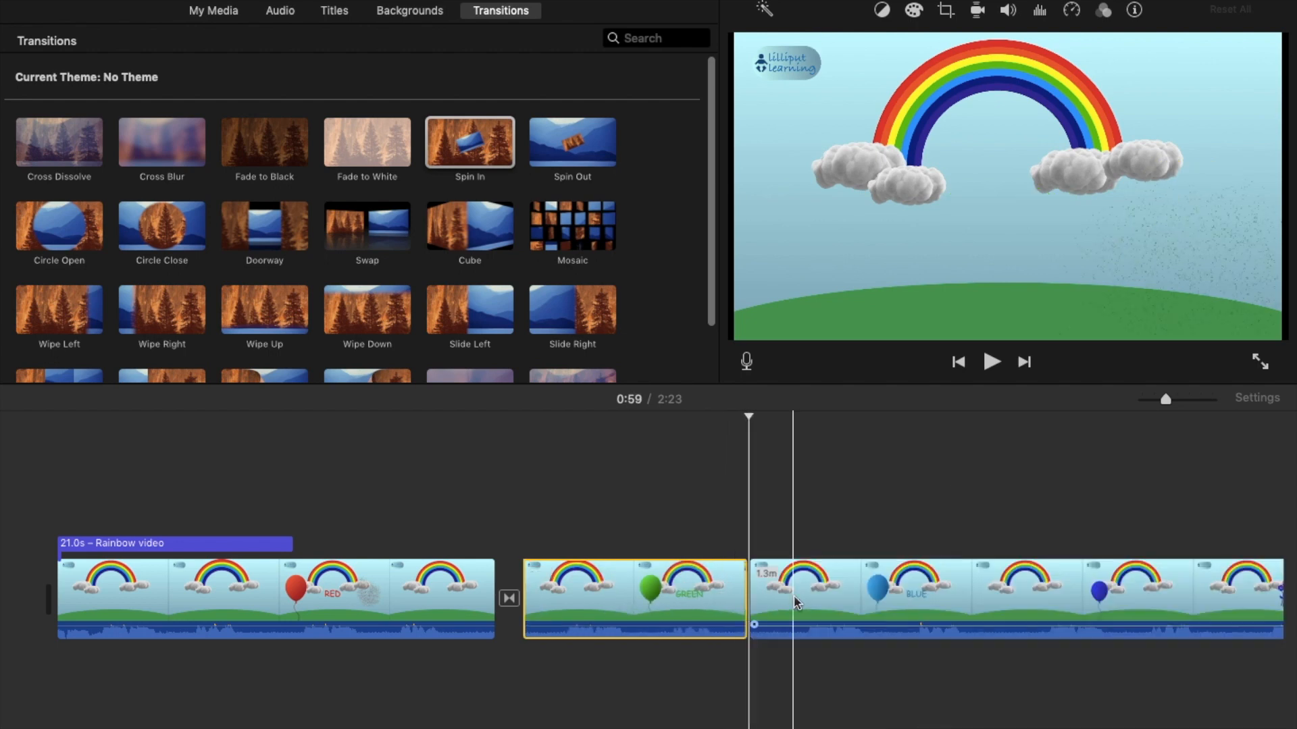
Step: Place a Spin Out transition at the new cut after the green balloon clip and play across it
{"action": "left_click_drag", "start_coordinate": [576, 155], "coordinate": [755, 599]}
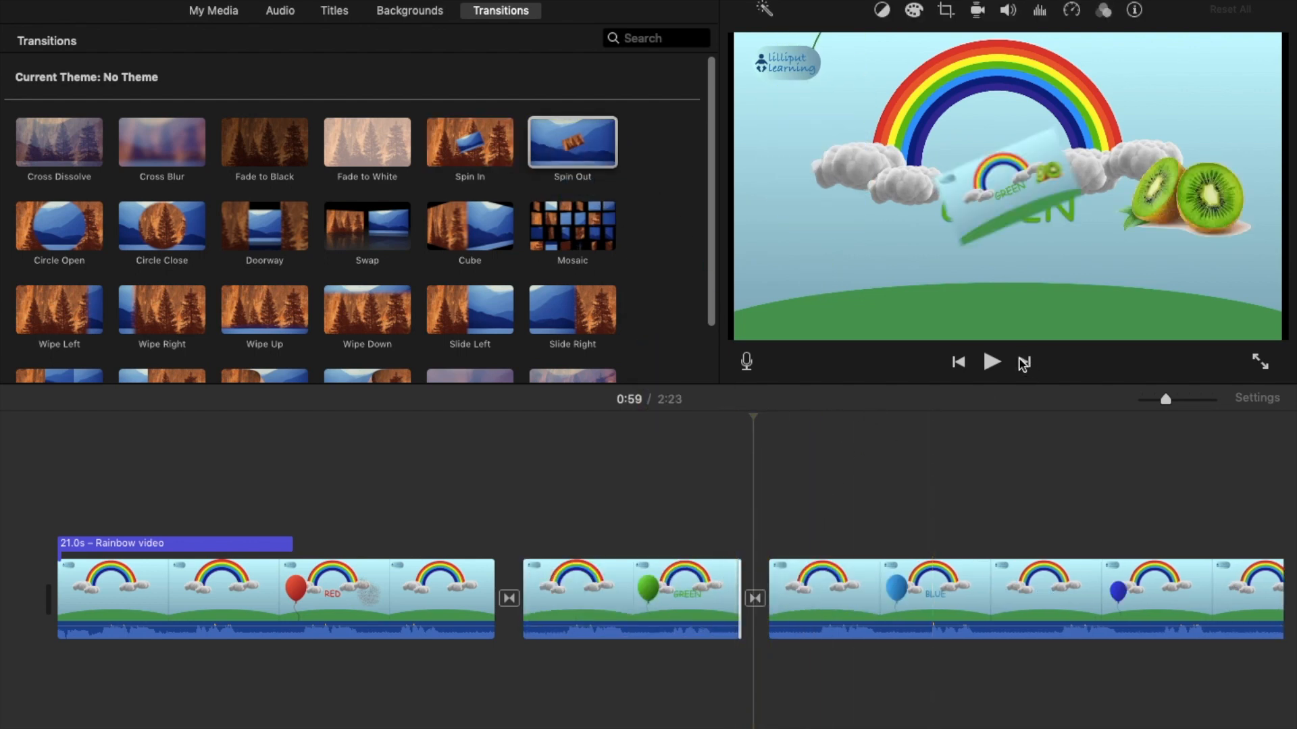
{"action": "left_click", "coordinate": [996, 364]}
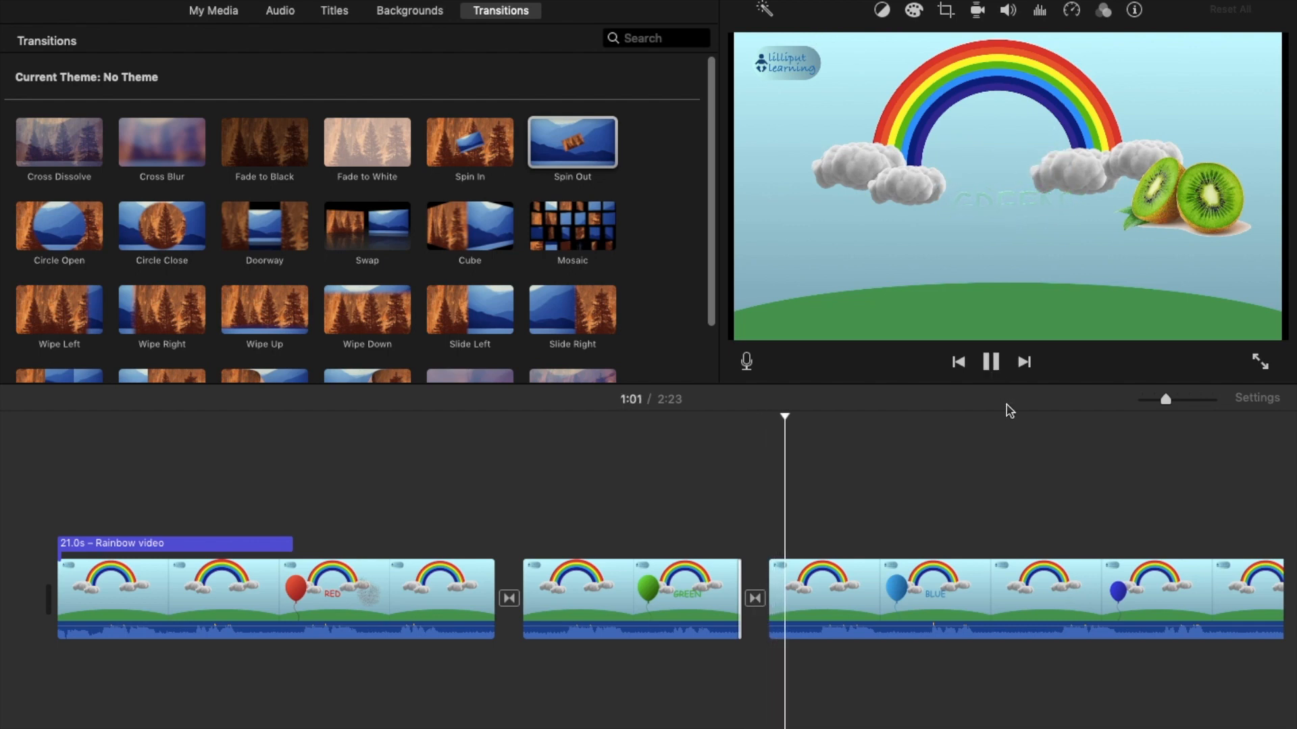
{"action": "left_click", "coordinate": [990, 362]}
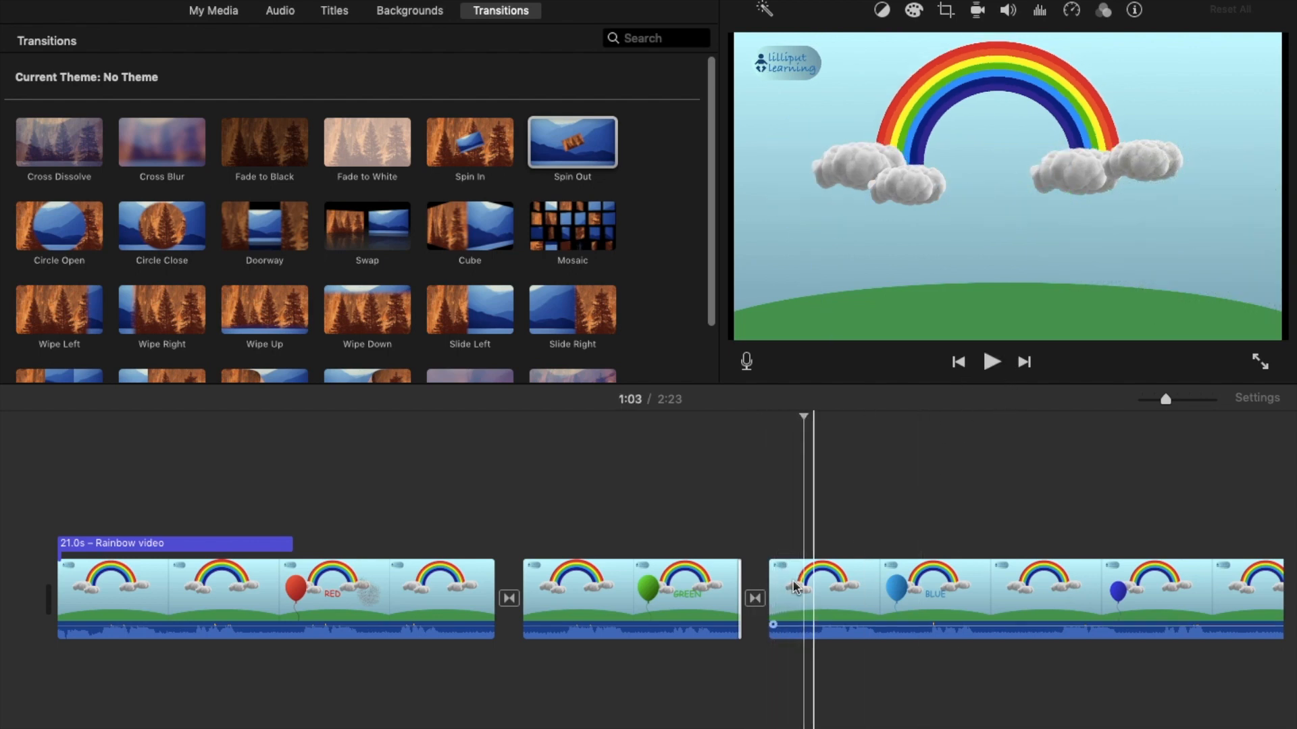
{"action": "double_click", "coordinate": [754, 598]}
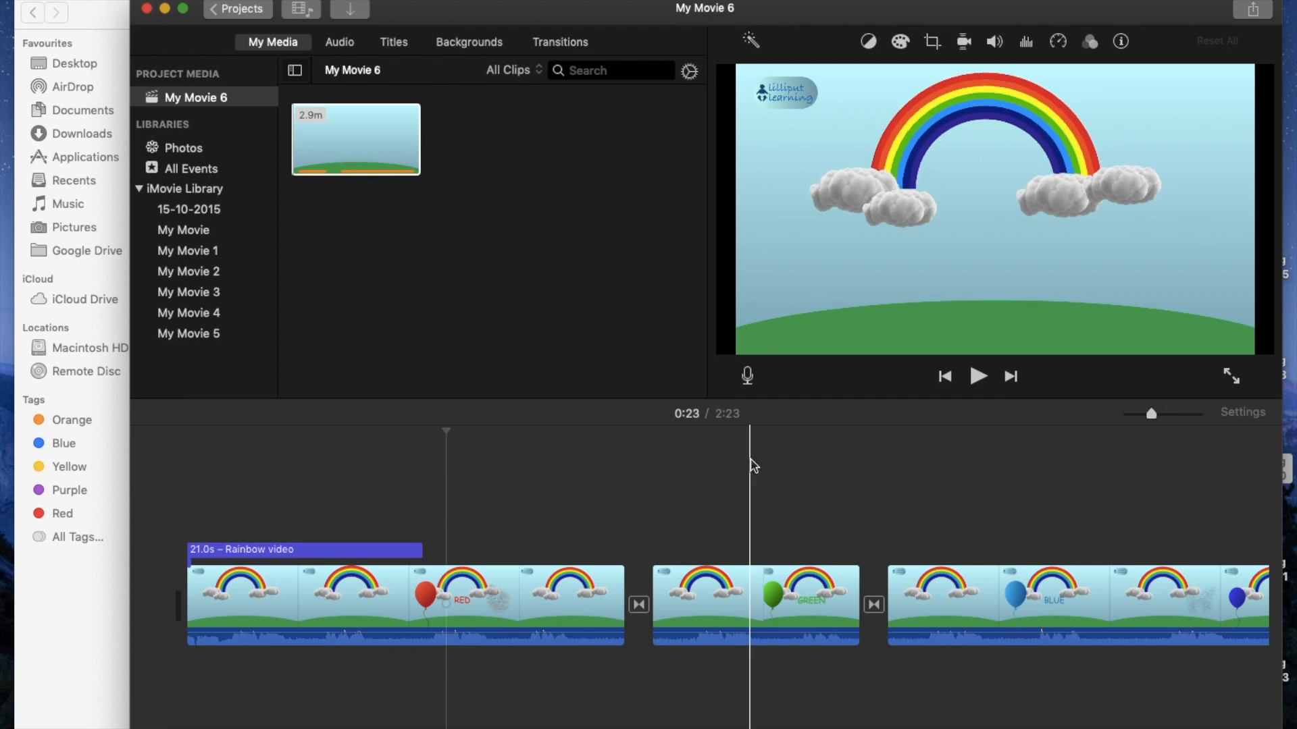
Step: Switch to Finder and import rainbow song.mp3 into the My Movie 6 project media
{"action": "key", "text": "super+Tab"}
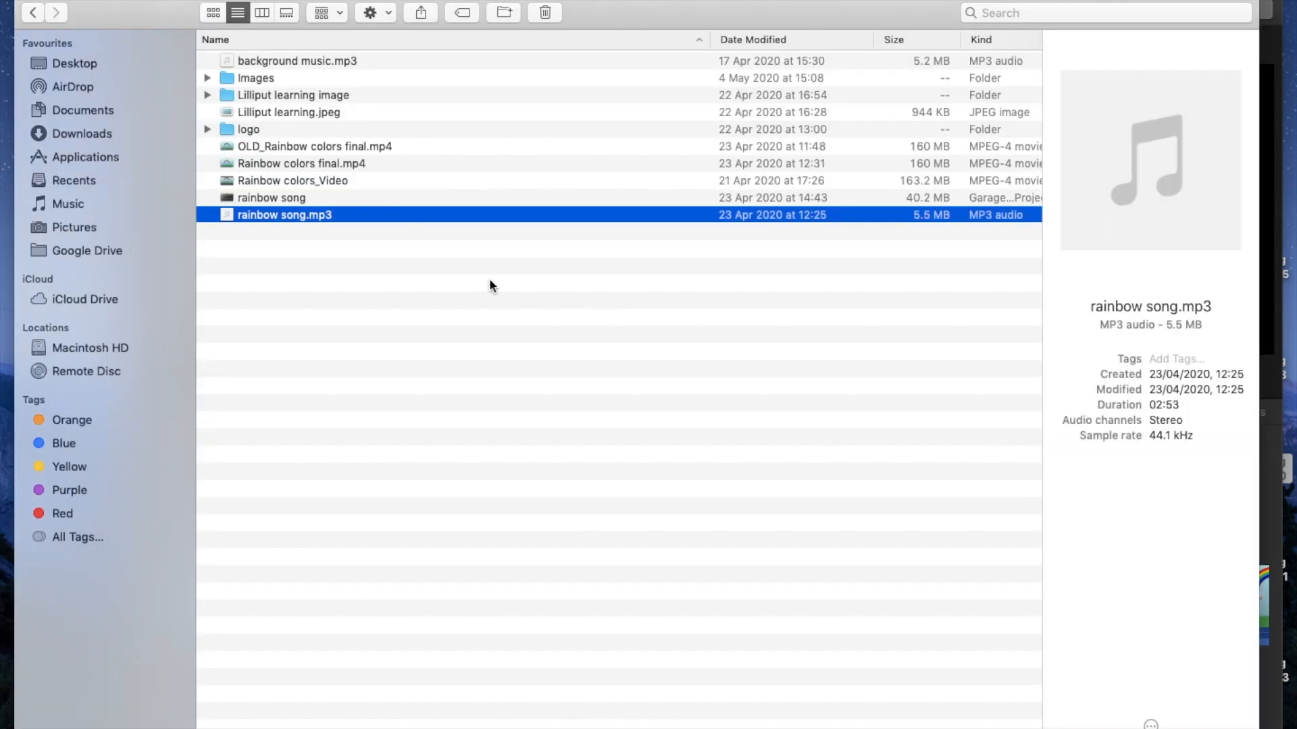
{"action": "left_click_drag", "start_coordinate": [800, 266], "coordinate": [541, 131]}
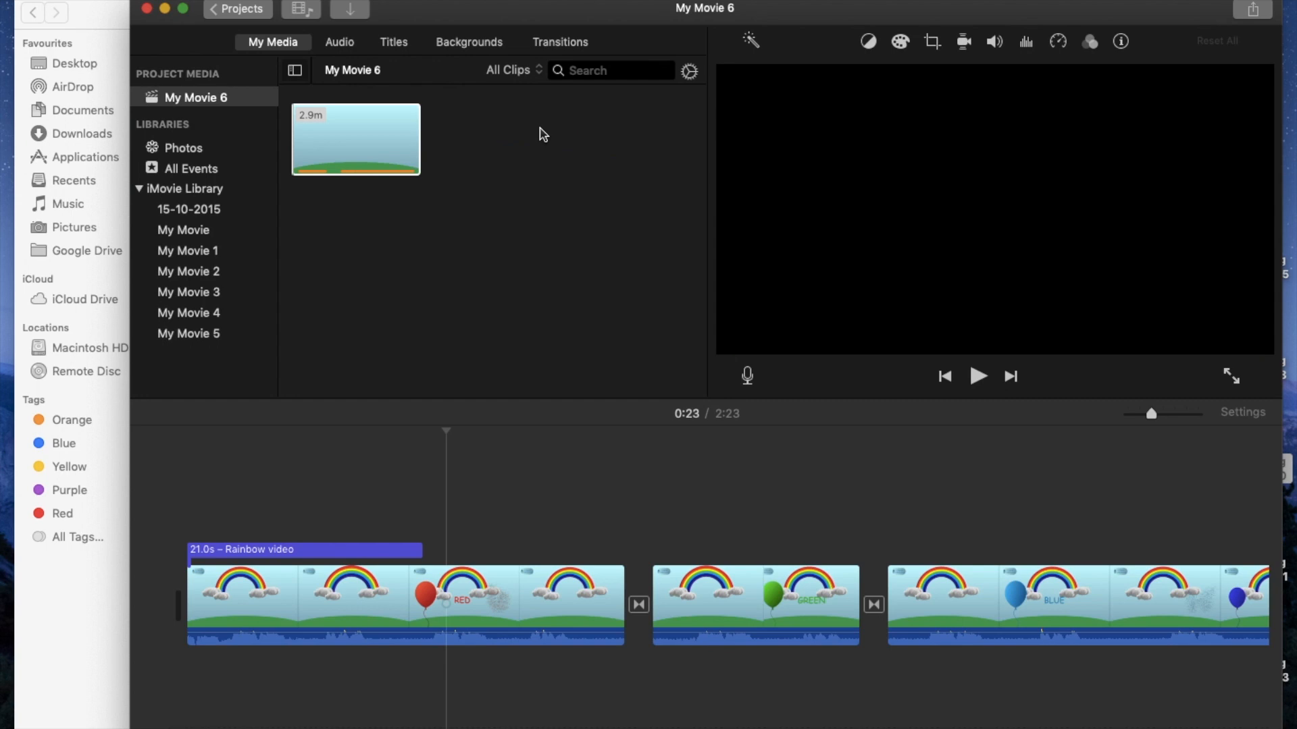
Step: Detach the first clip's audio and delete the detached audio track
{"action": "left_click", "coordinate": [475, 600]}
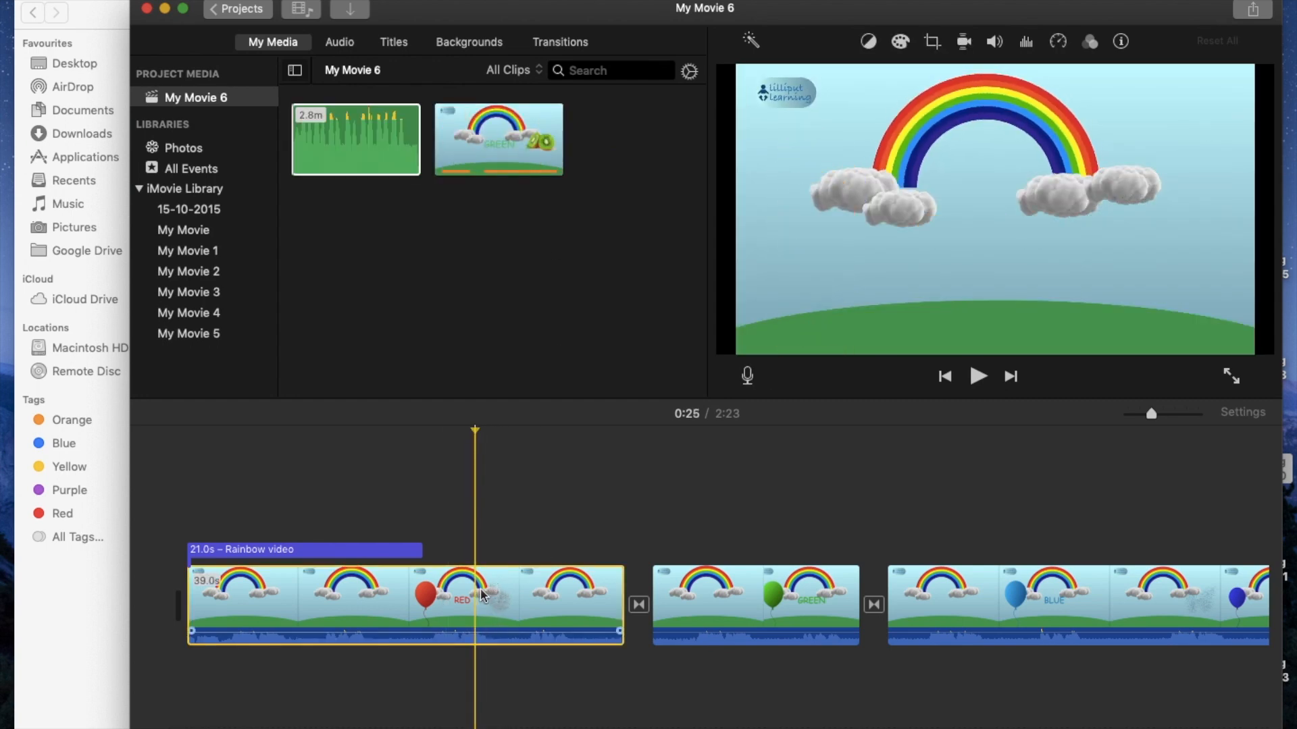
{"action": "right_click", "coordinate": [482, 594]}
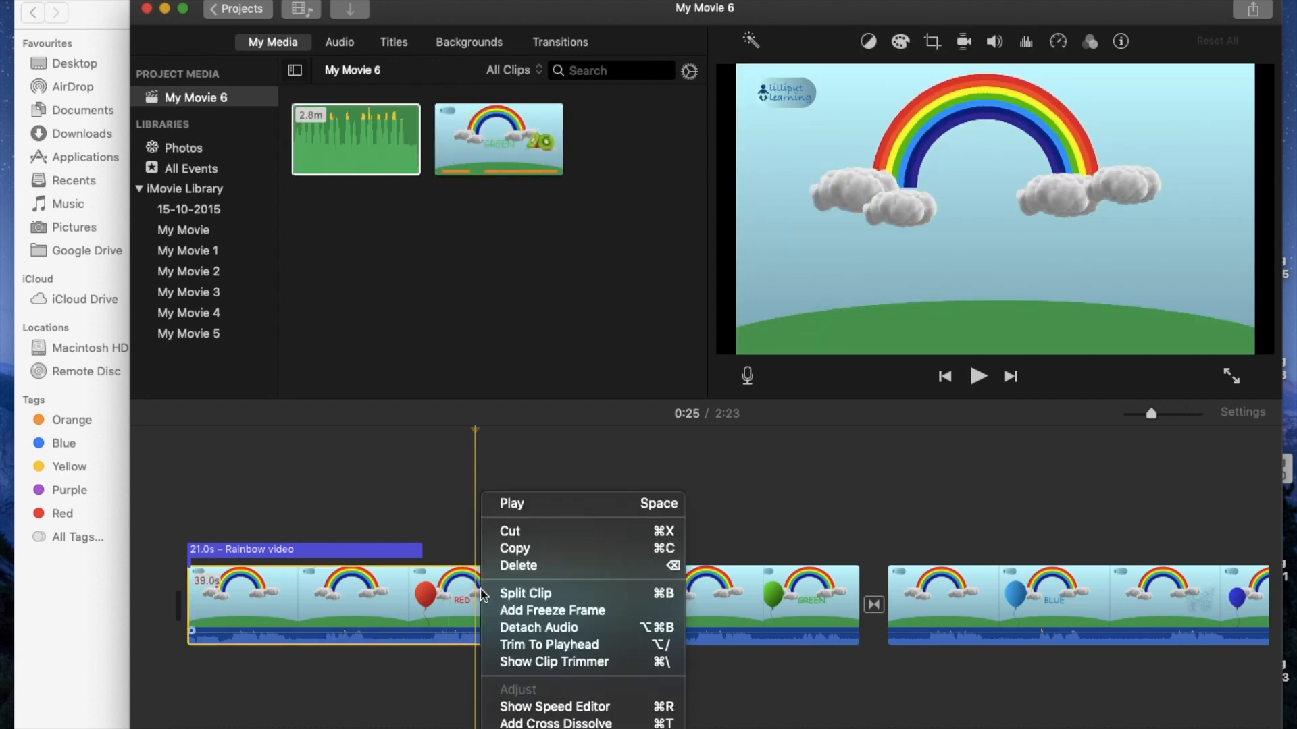
{"action": "left_click", "coordinate": [534, 628]}
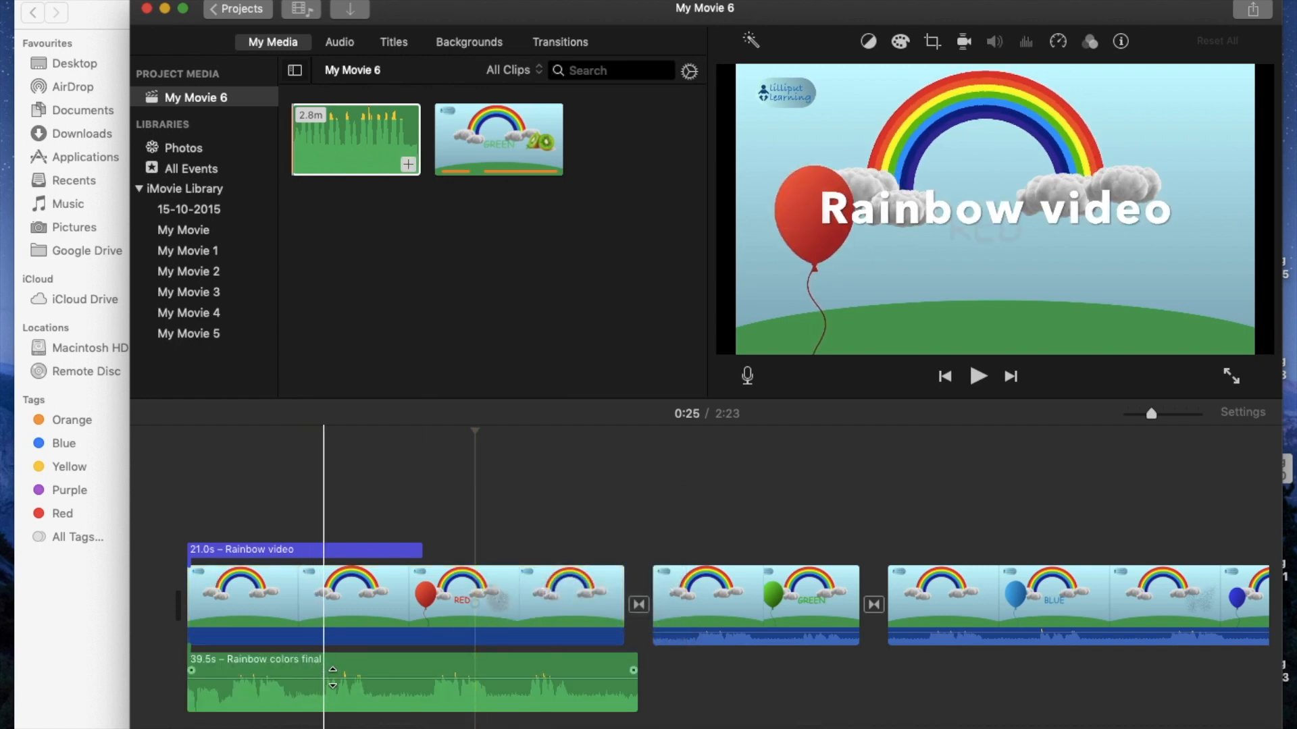
{"action": "left_click", "coordinate": [373, 665]}
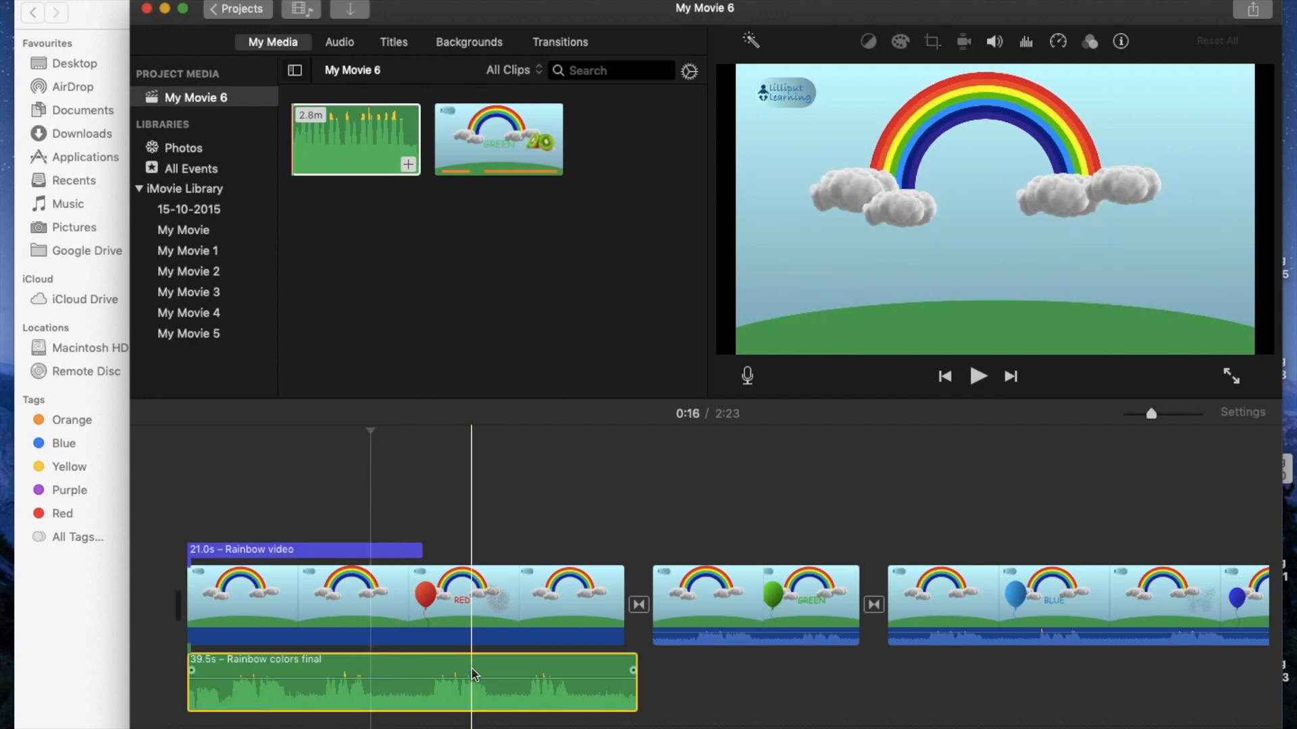
{"action": "key", "text": "Delete"}
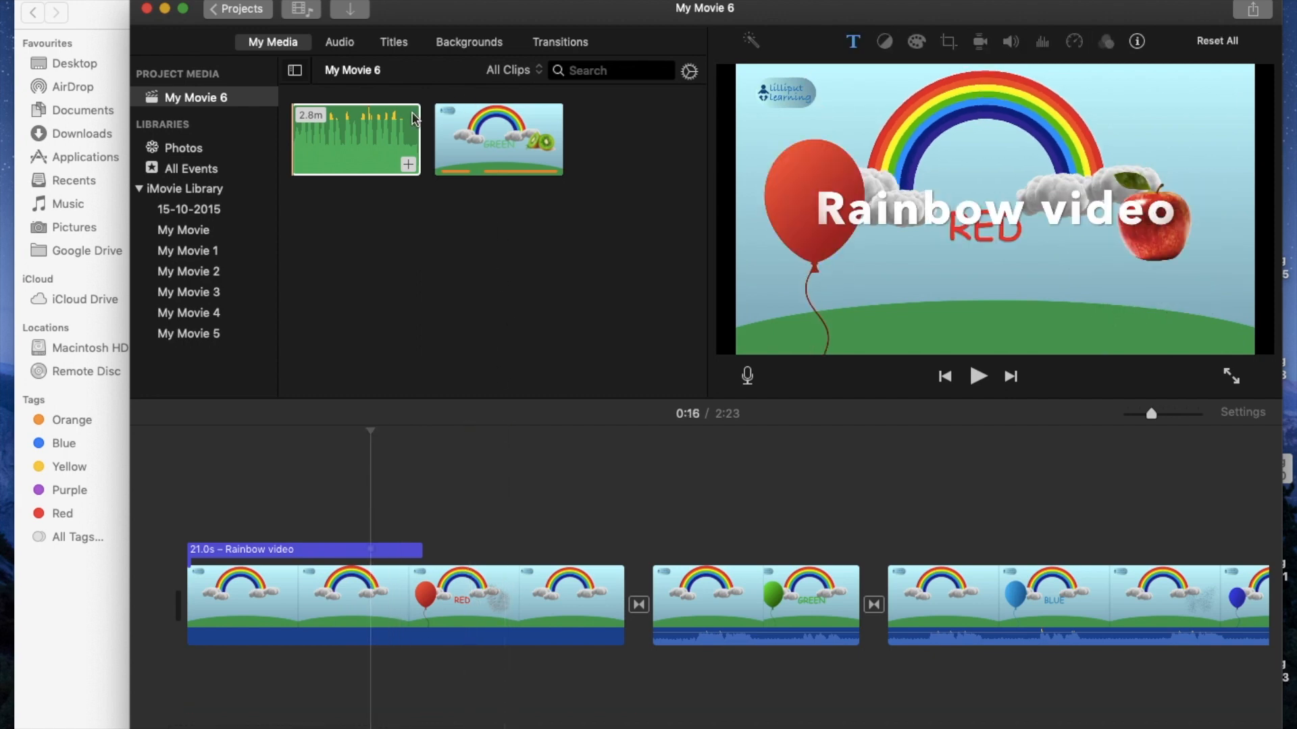
Step: Place the rainbow song beneath the clips from the start of the timeline and shorten it to 39.0 seconds, ending with the first clip
{"action": "left_click_drag", "start_coordinate": [350, 140], "coordinate": [188, 682]}
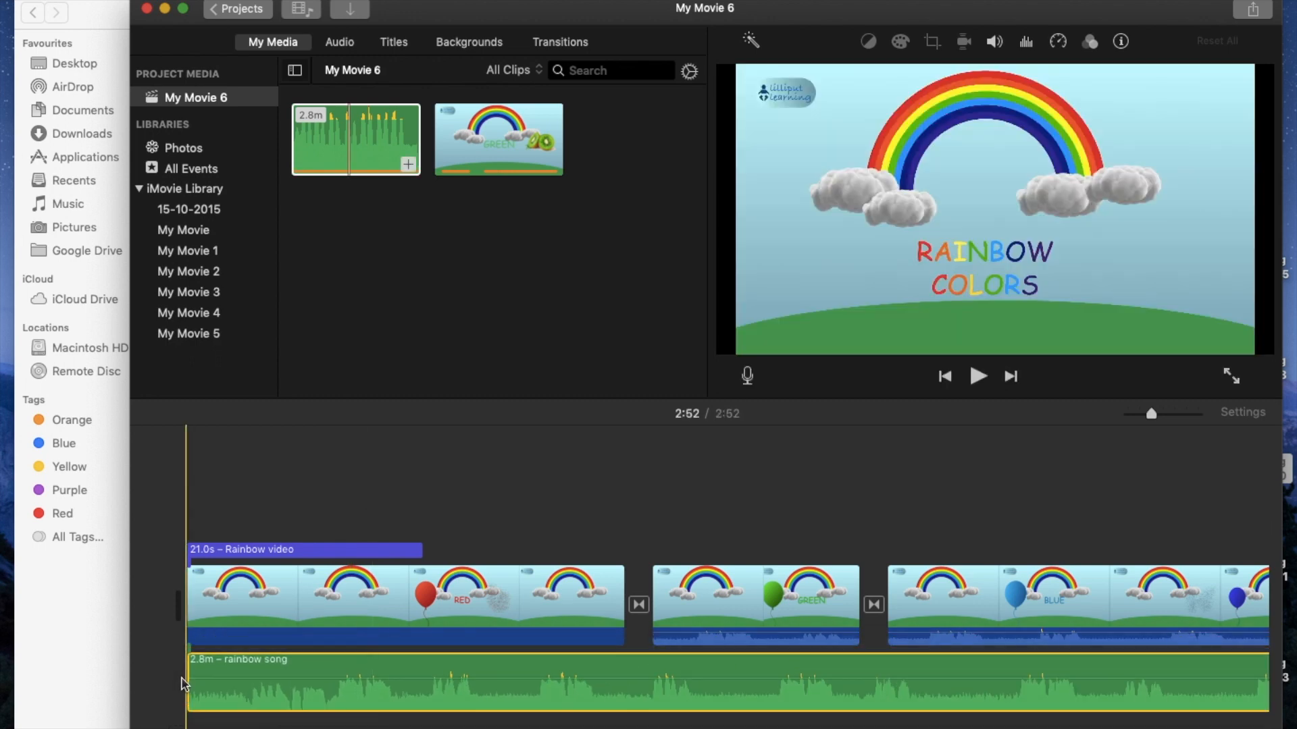
{"action": "scroll", "coordinate": [811, 676], "scroll_direction": "right", "scroll_amount": 10}
{"action": "left_click_drag", "start_coordinate": [1050, 682], "coordinate": [493, 724]}
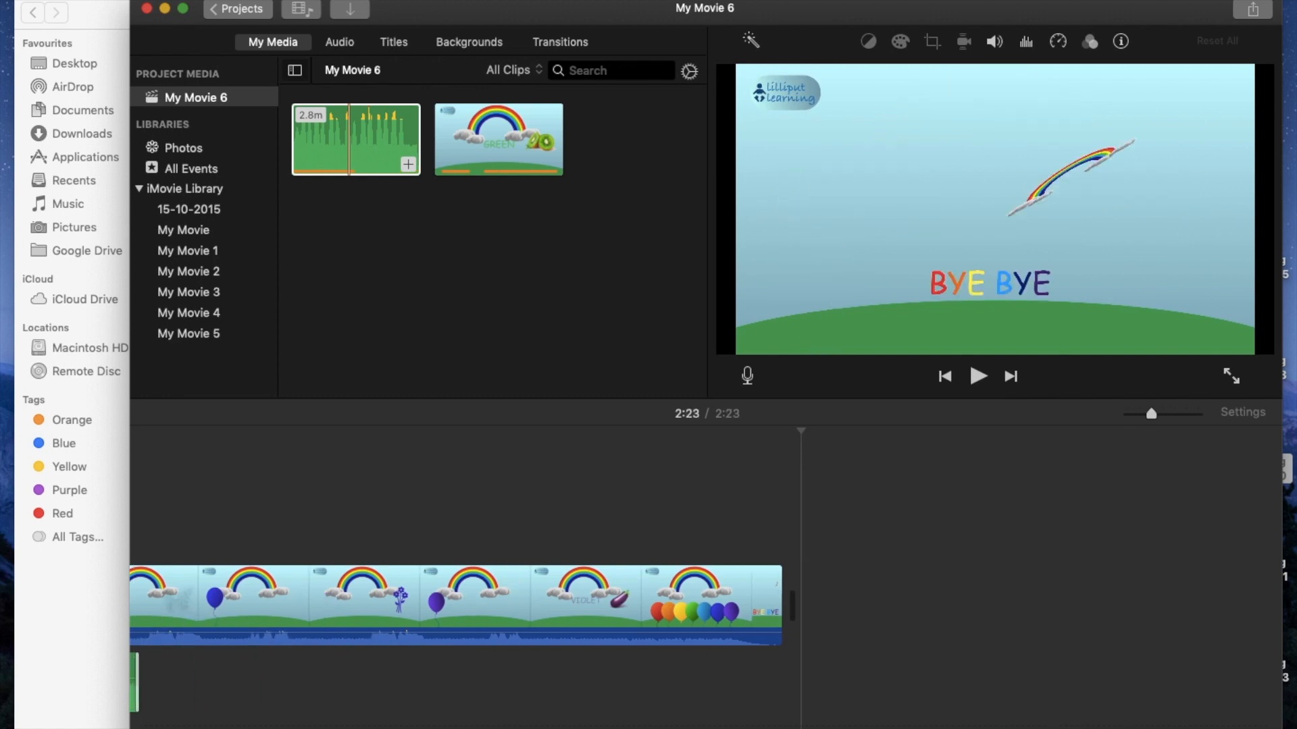
{"action": "scroll", "coordinate": [676, 608], "scroll_direction": "left", "scroll_amount": 10}
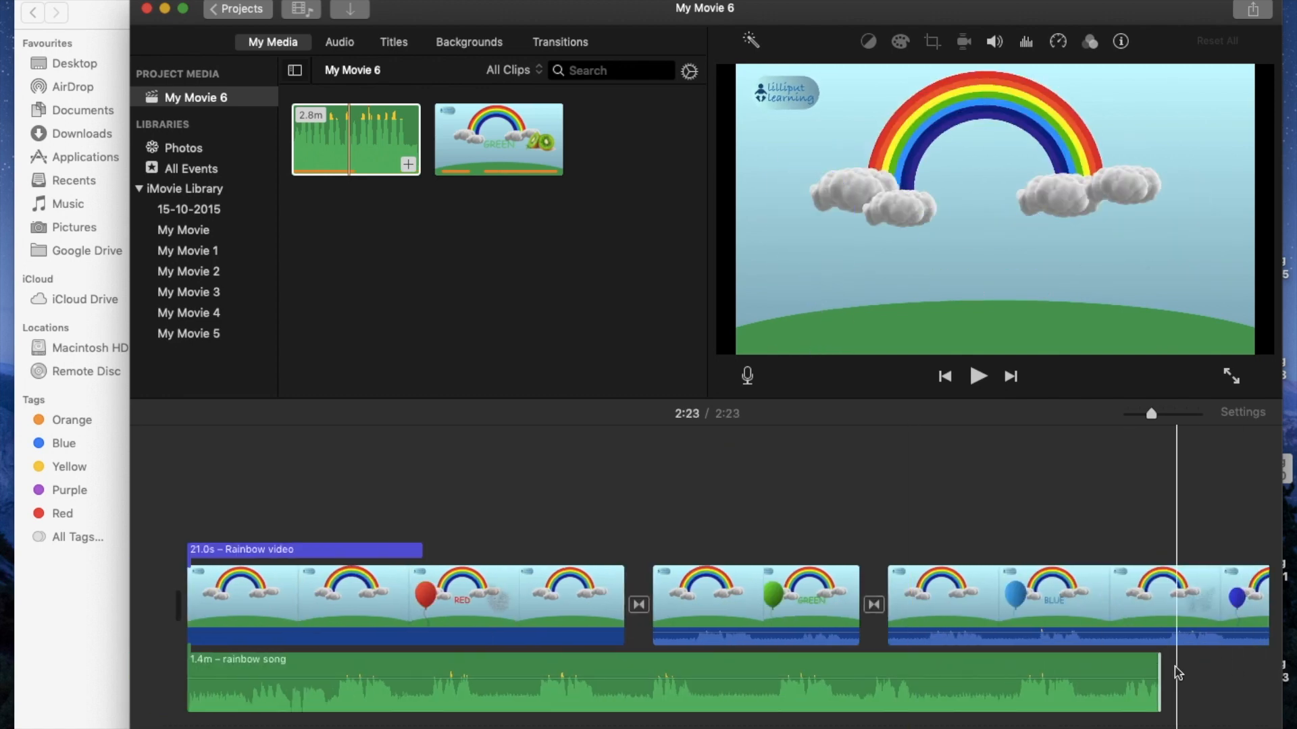
{"action": "left_click_drag", "start_coordinate": [1156, 664], "coordinate": [623, 665]}
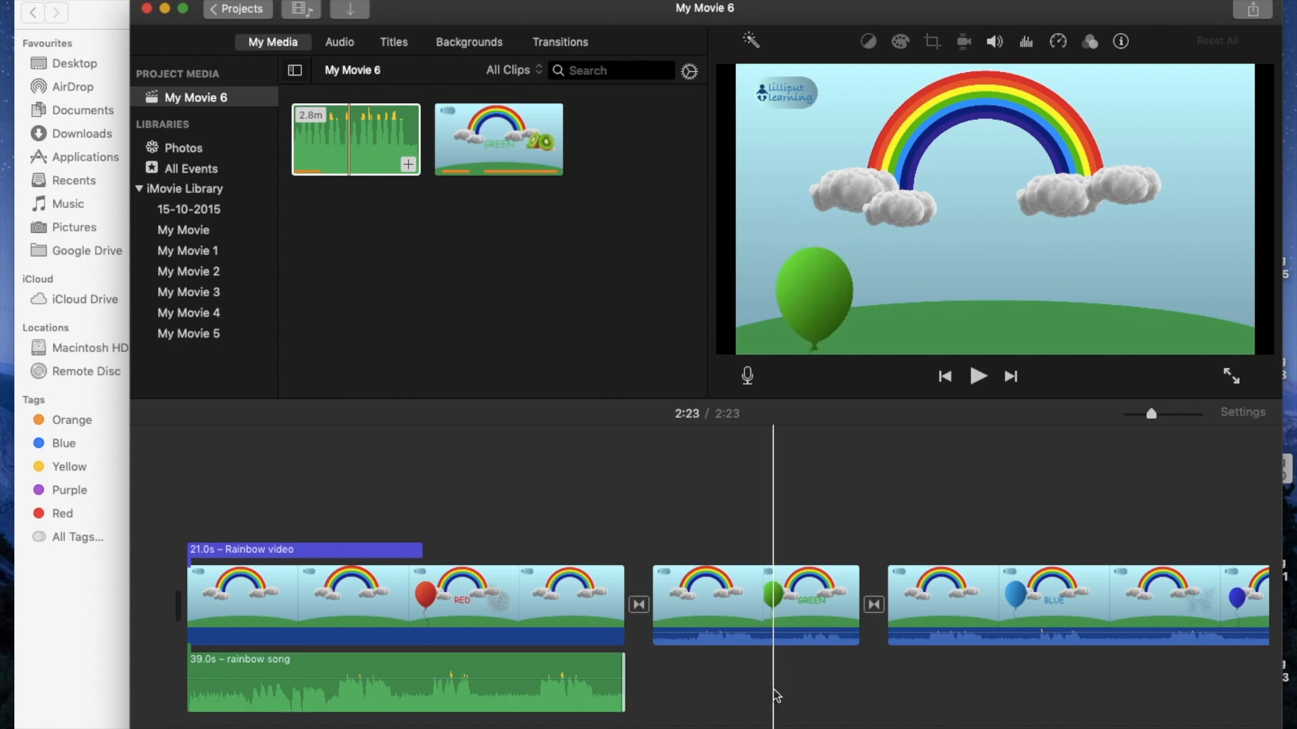
Step: Extend the end of the rainbow song beneath the third clip, to about 1.3 minutes
{"action": "left_click", "coordinate": [621, 681]}
{"action": "left_click_drag", "start_coordinate": [620, 665], "coordinate": [1085, 662]}
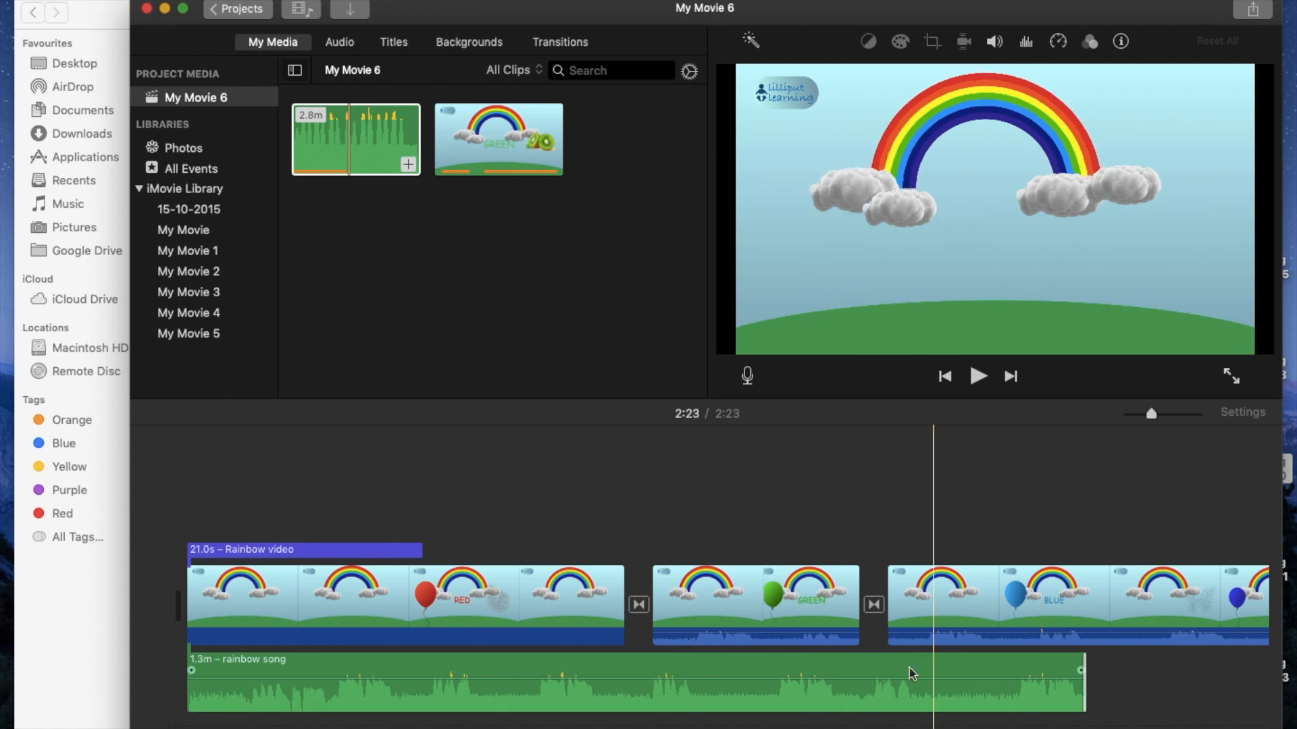
{"action": "left_click", "coordinate": [799, 588]}
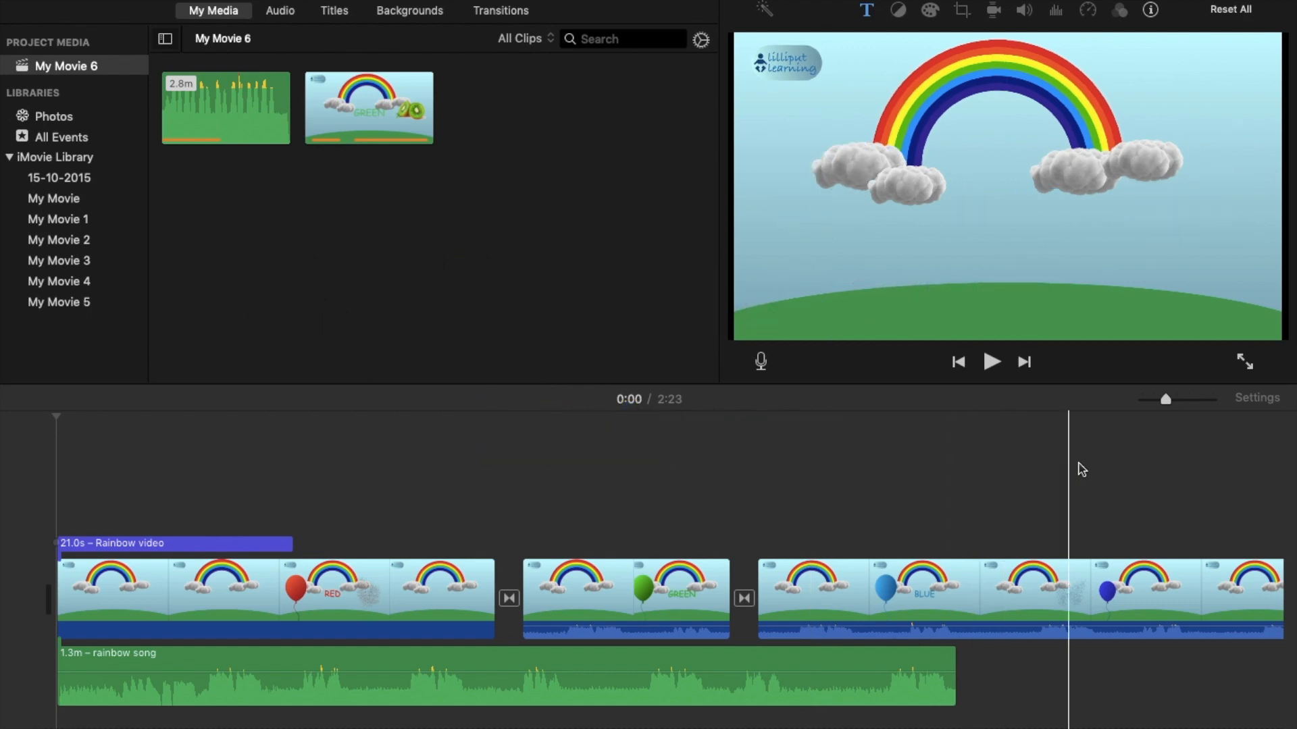
Step: Change the project theme to Filmstrip
{"action": "left_click", "coordinate": [1258, 398]}
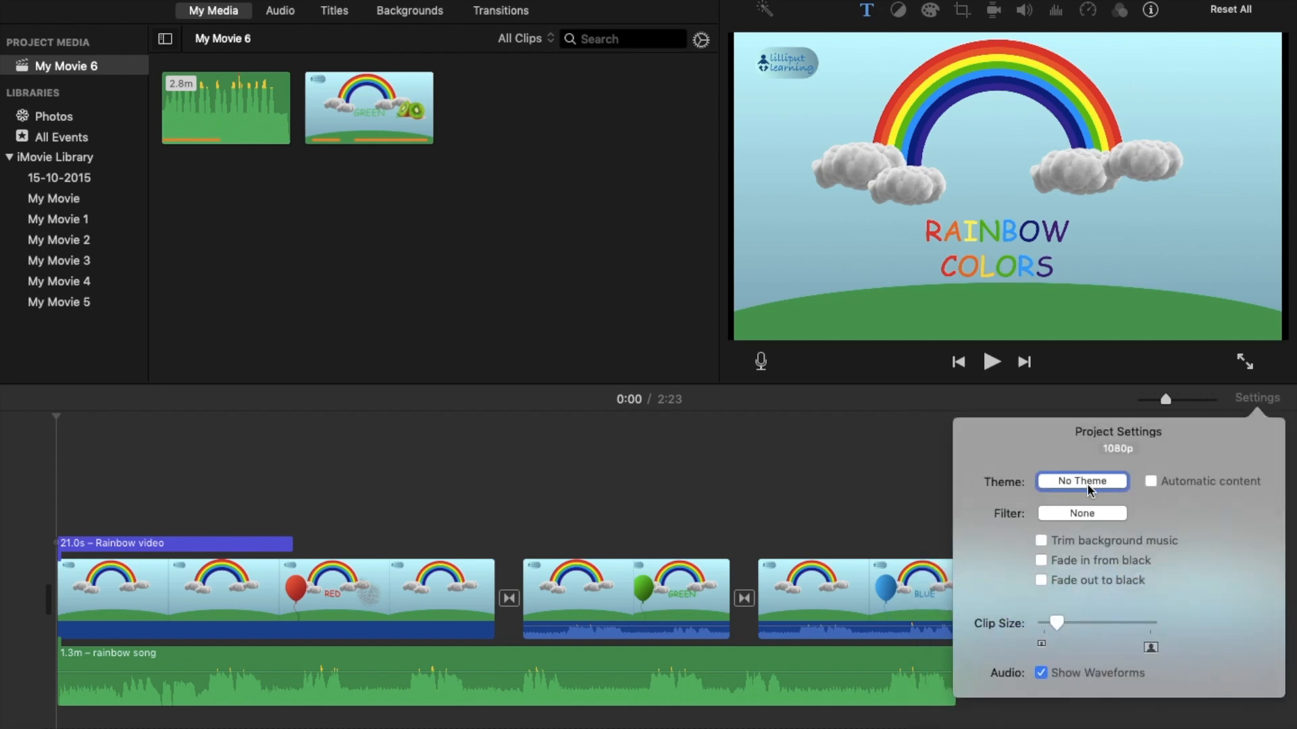
{"action": "left_click", "coordinate": [1082, 482]}
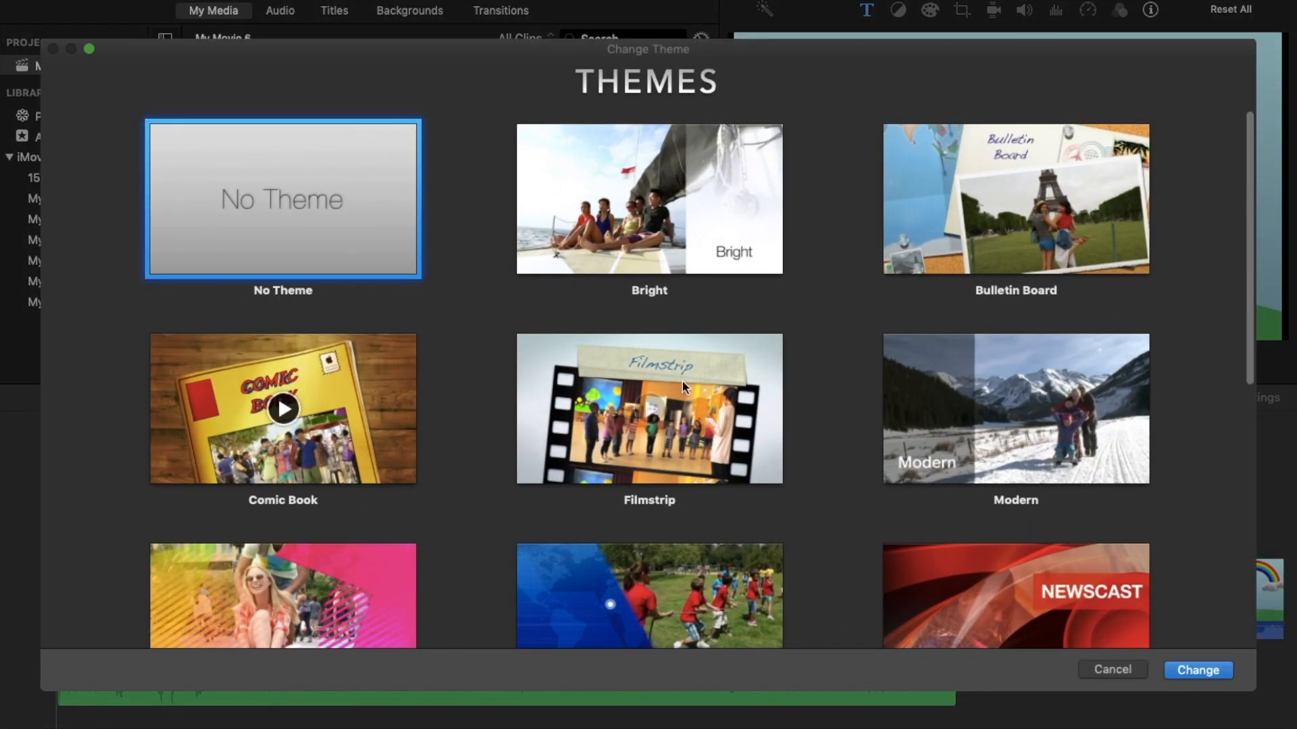
{"action": "scroll", "coordinate": [674, 353], "scroll_direction": "down", "scroll_amount": 3}
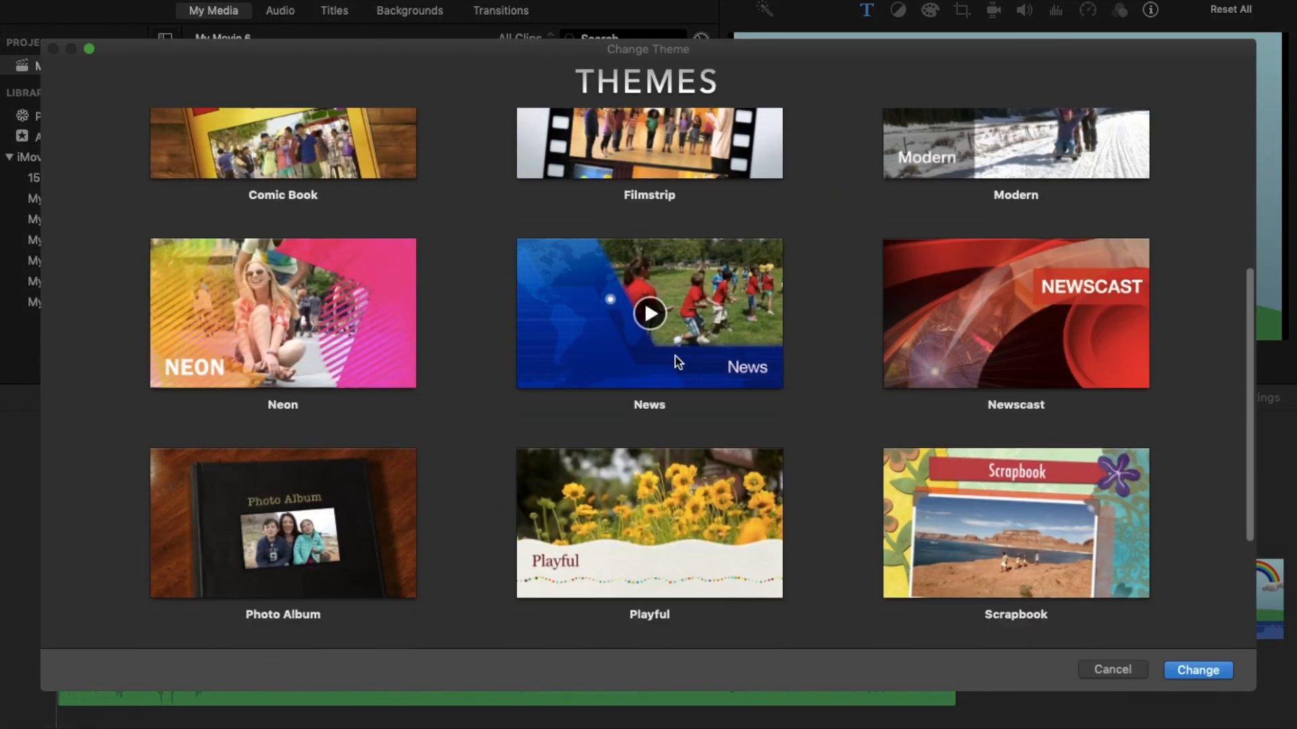
{"action": "scroll", "coordinate": [676, 360], "scroll_direction": "up", "scroll_amount": 1}
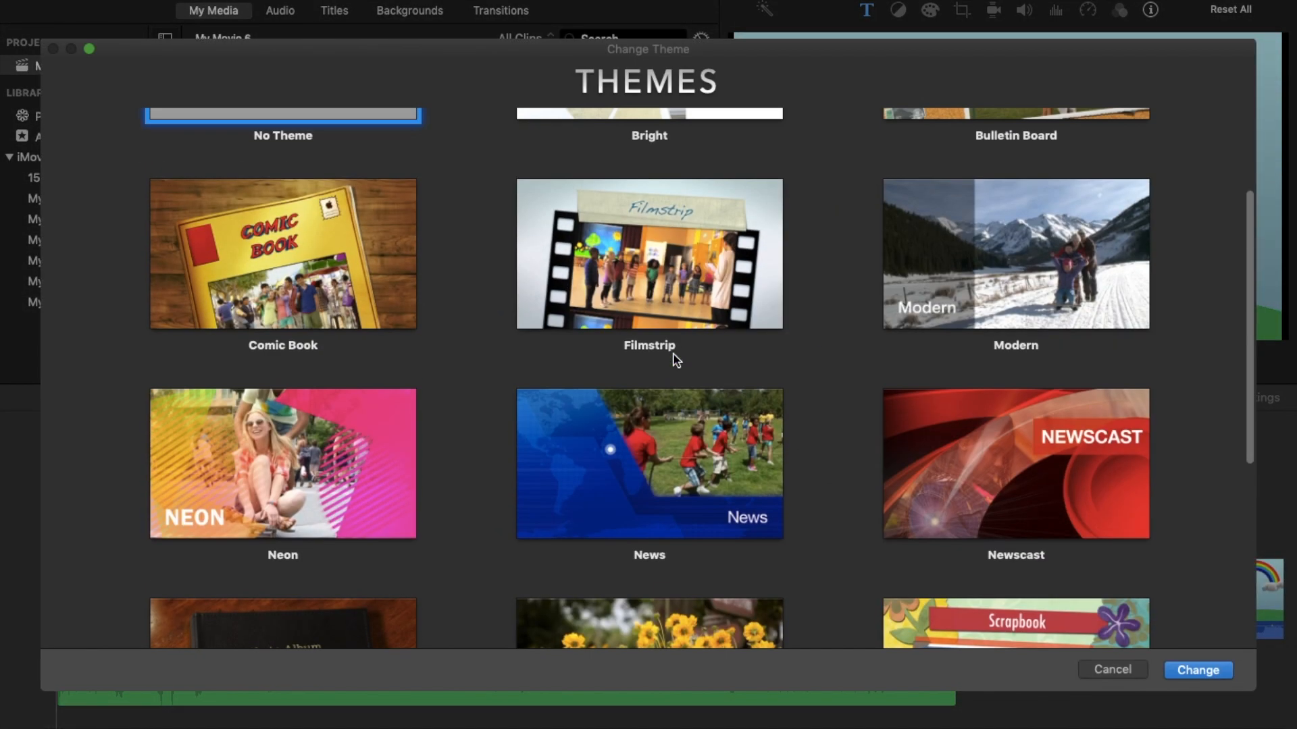
{"action": "left_click", "coordinate": [684, 276]}
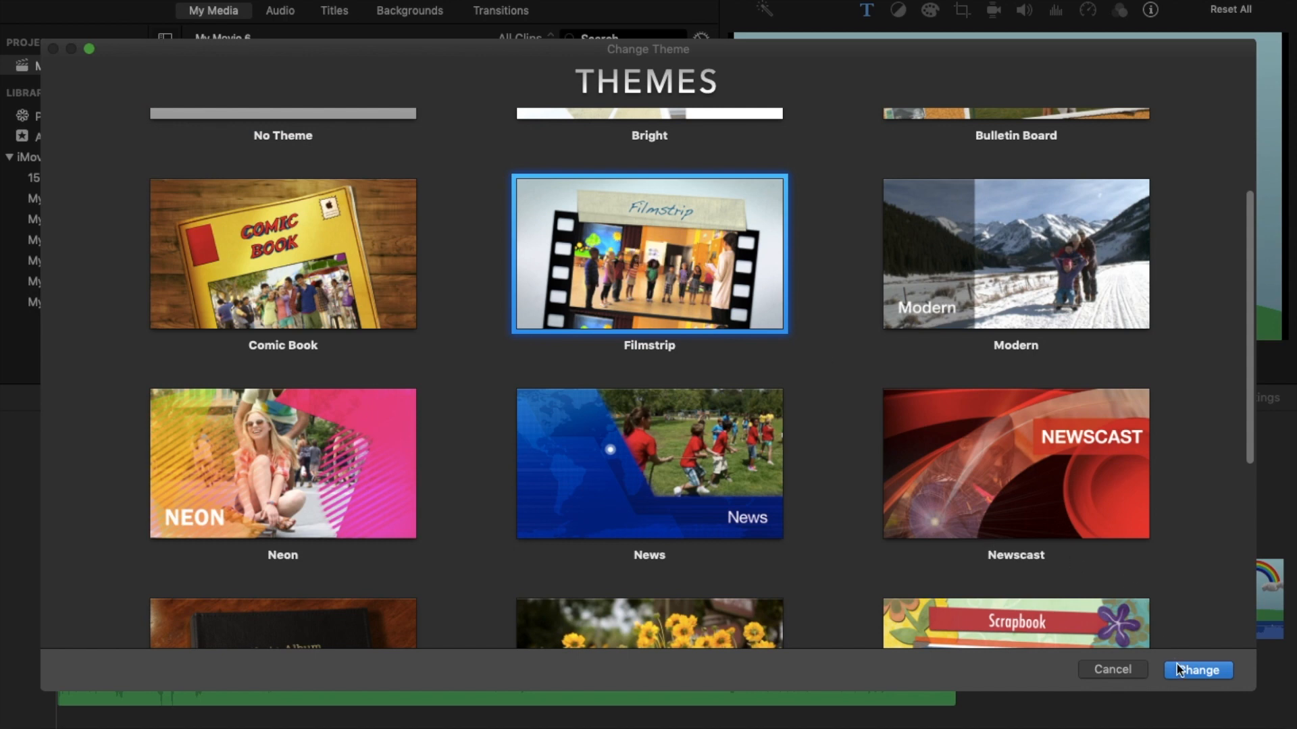
{"action": "left_click", "coordinate": [1194, 670]}
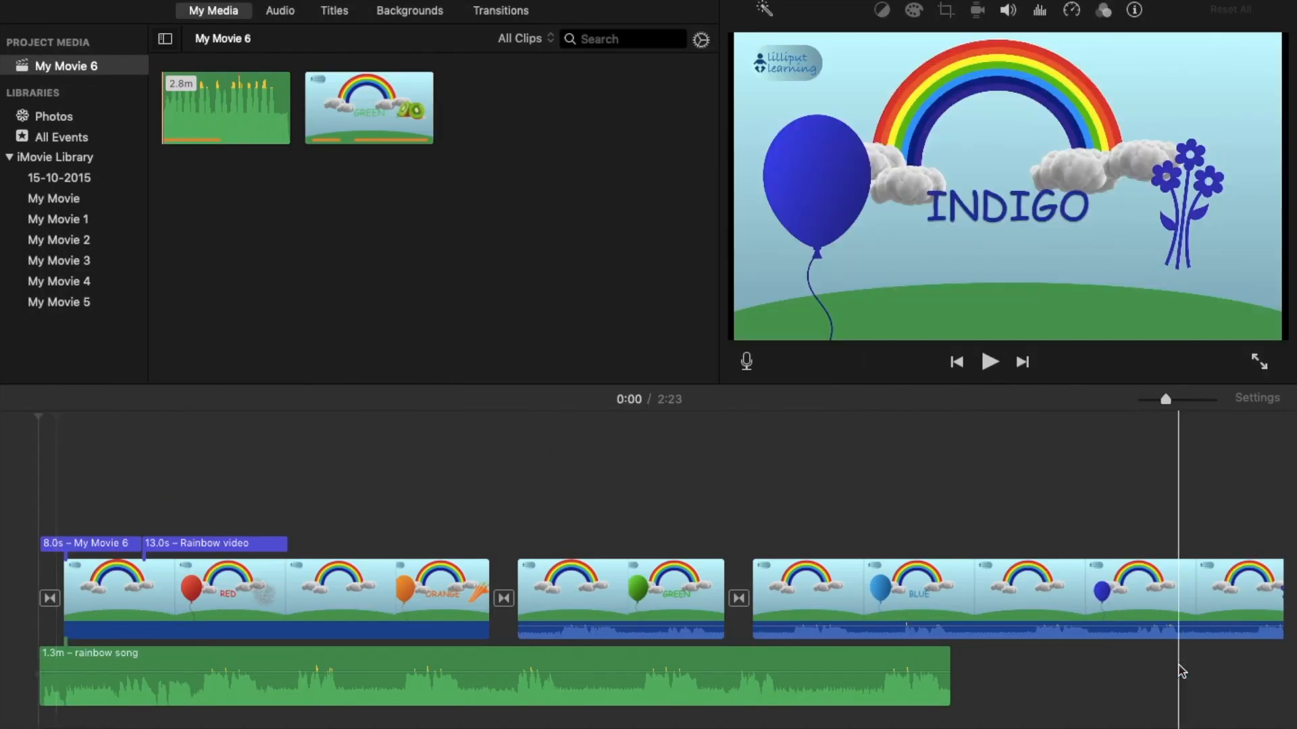
Step: Move the "My Movie 6" title above the second clip and extend it to 18.4 seconds, ending with that clip
{"action": "left_click", "coordinate": [73, 544]}
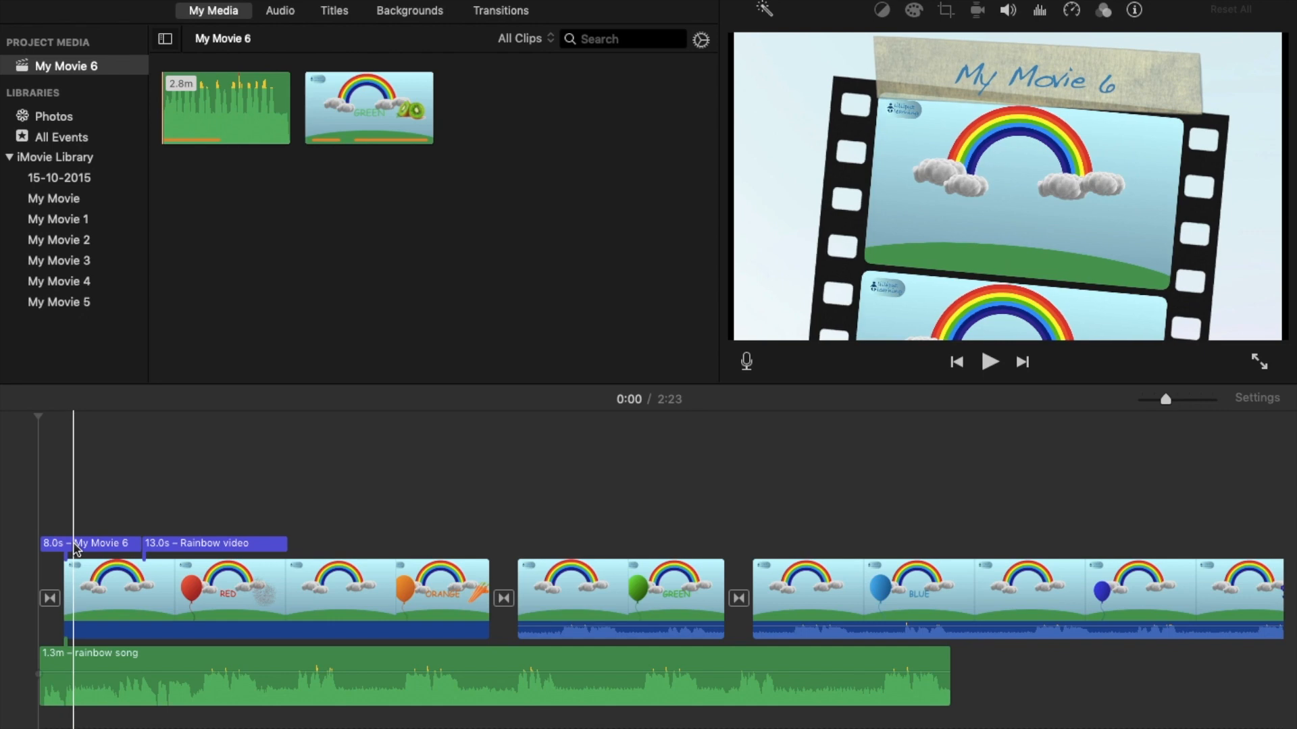
{"action": "left_click_drag", "start_coordinate": [68, 539], "coordinate": [546, 550]}
{"action": "left_click", "coordinate": [710, 256]}
{"action": "double_click", "coordinate": [603, 548]}
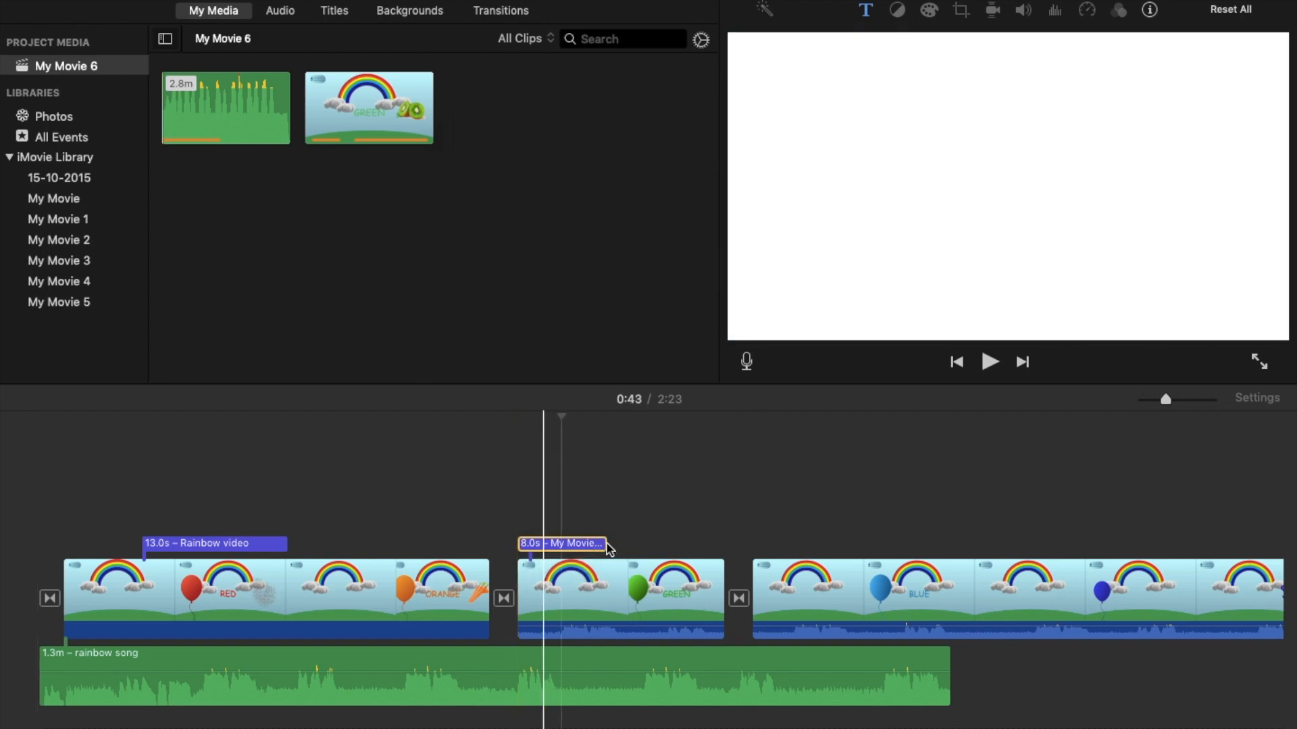
{"action": "left_click_drag", "start_coordinate": [603, 544], "coordinate": [723, 546]}
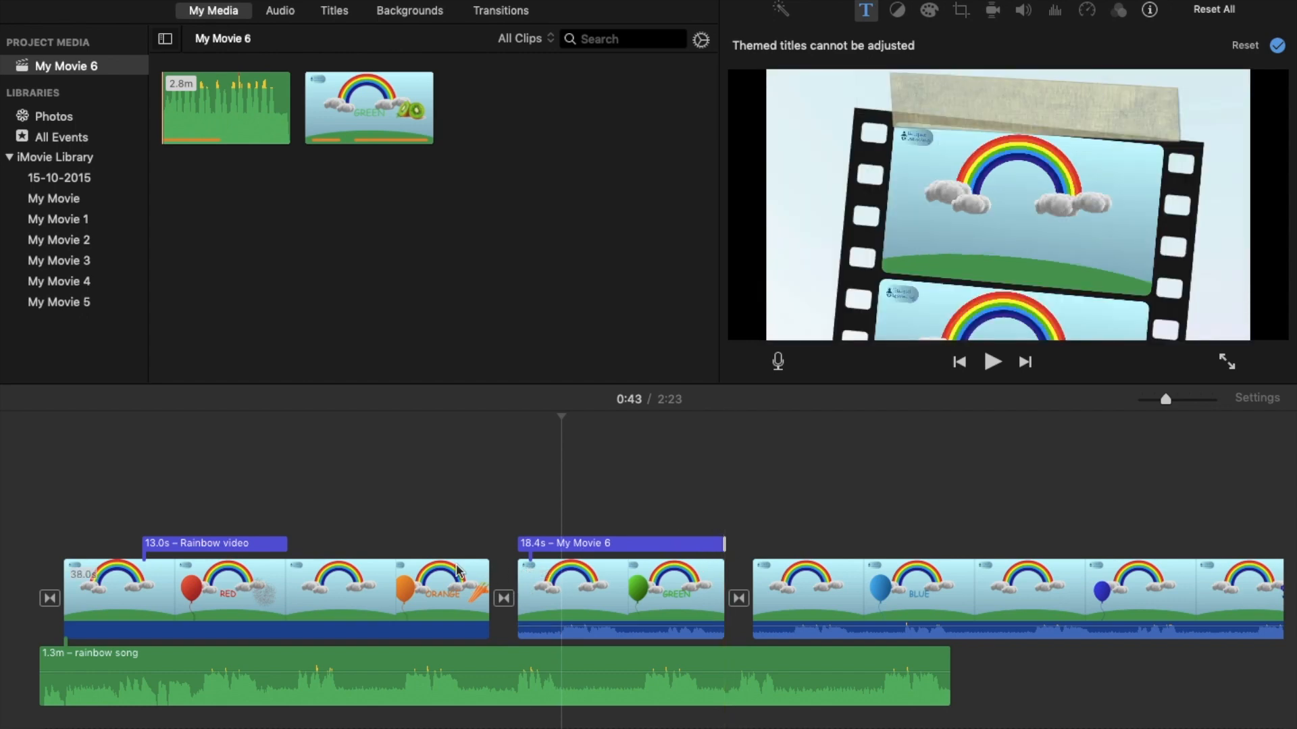
Step: Play from the end of the first clip into the second to preview the filmstrip title
{"action": "left_click", "coordinate": [473, 581]}
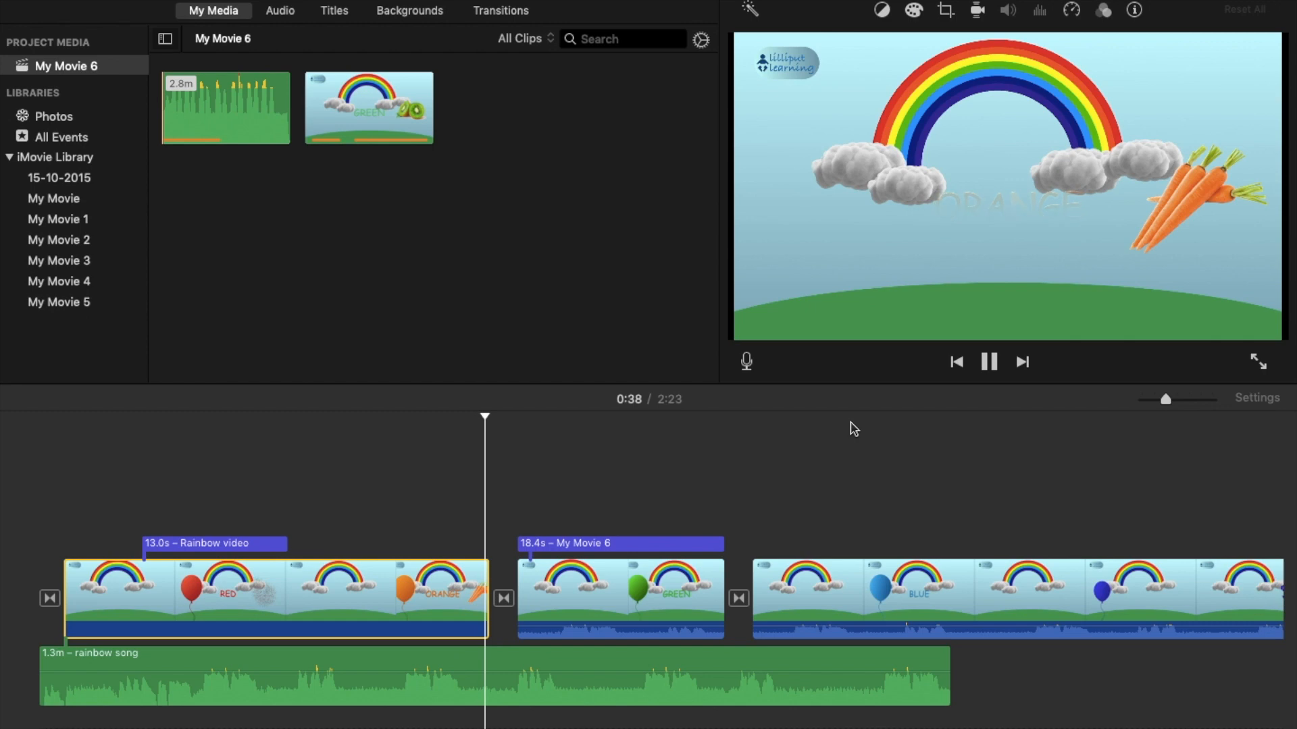
{"action": "key", "text": "XF86AudioMute"}
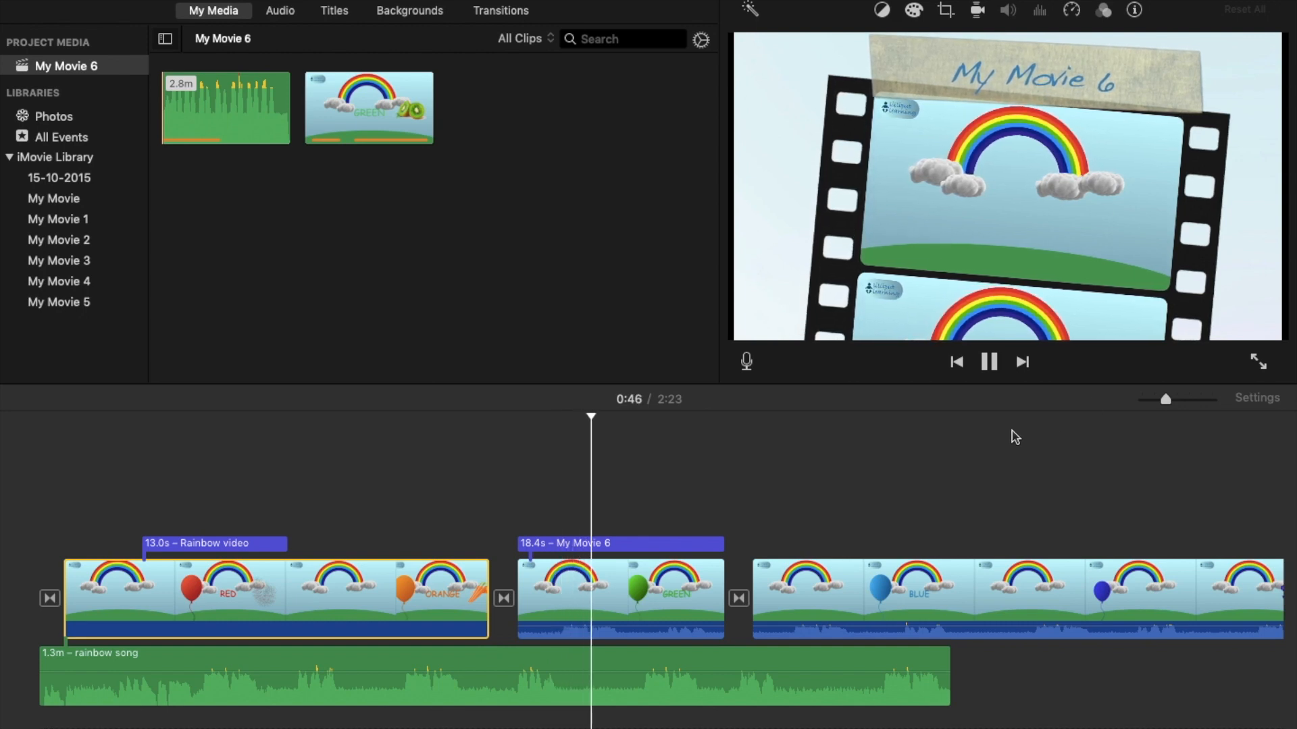
{"action": "left_click", "coordinate": [989, 362]}
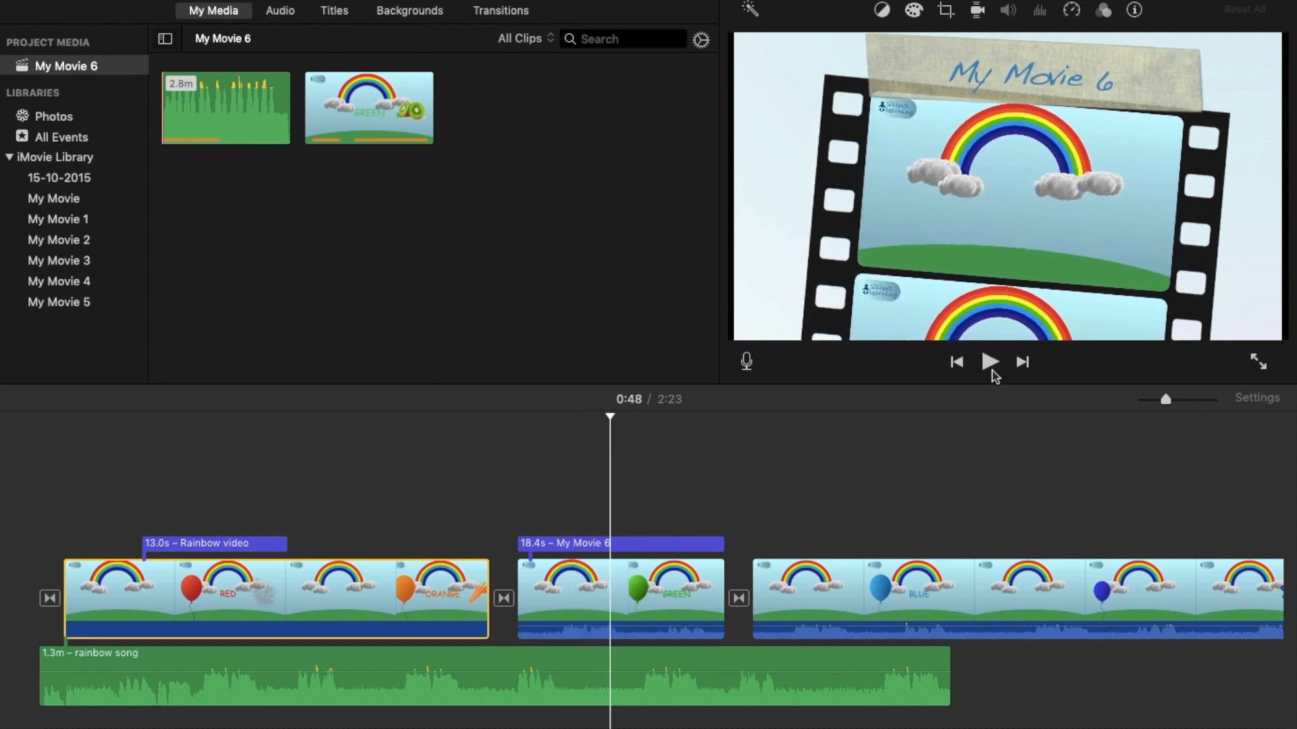
Step: Apply the Black & White filter to the whole project
{"action": "left_click", "coordinate": [1259, 399]}
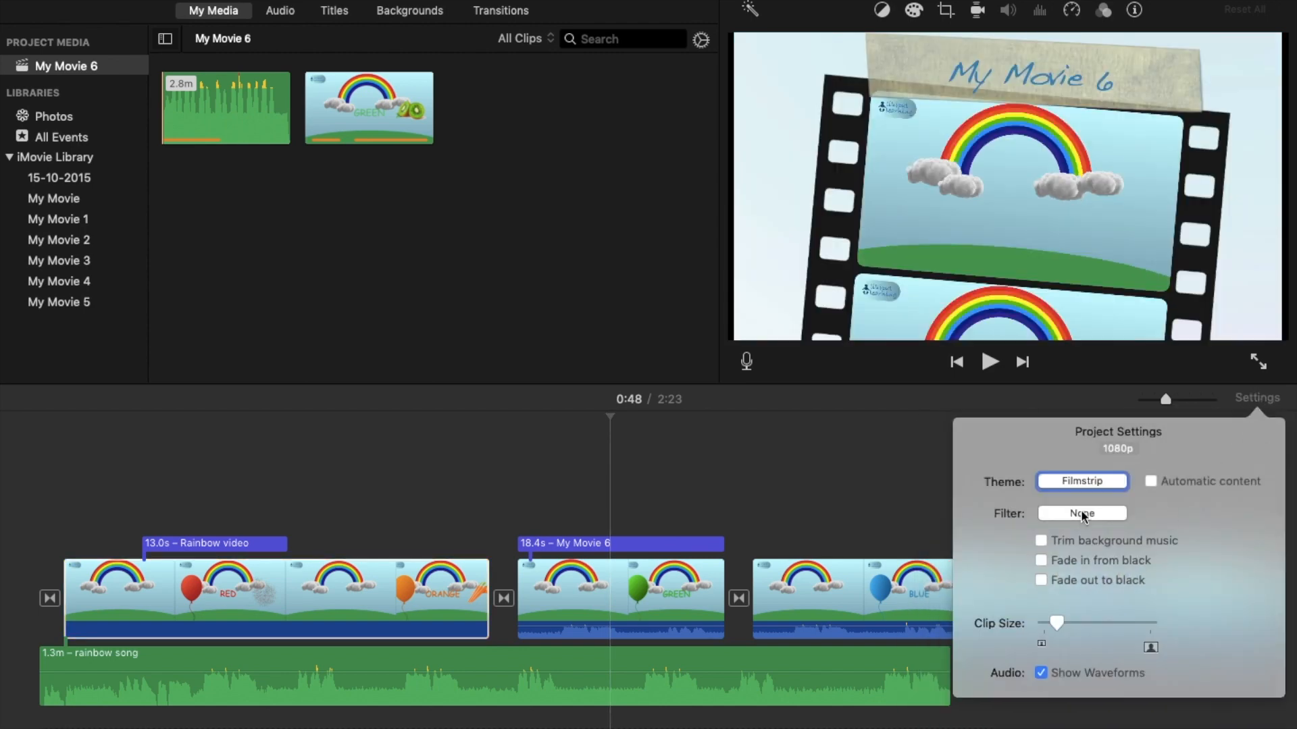
{"action": "left_click", "coordinate": [1107, 515]}
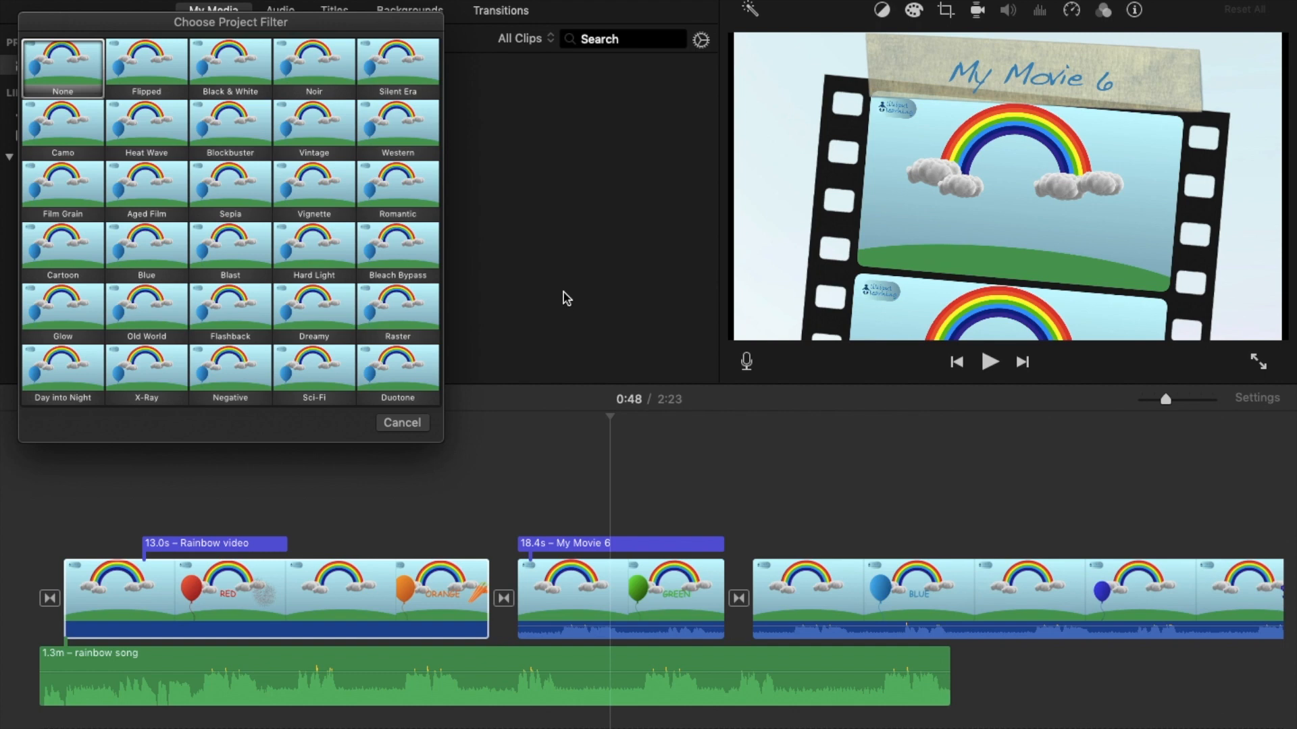
{"action": "left_click", "coordinate": [229, 71]}
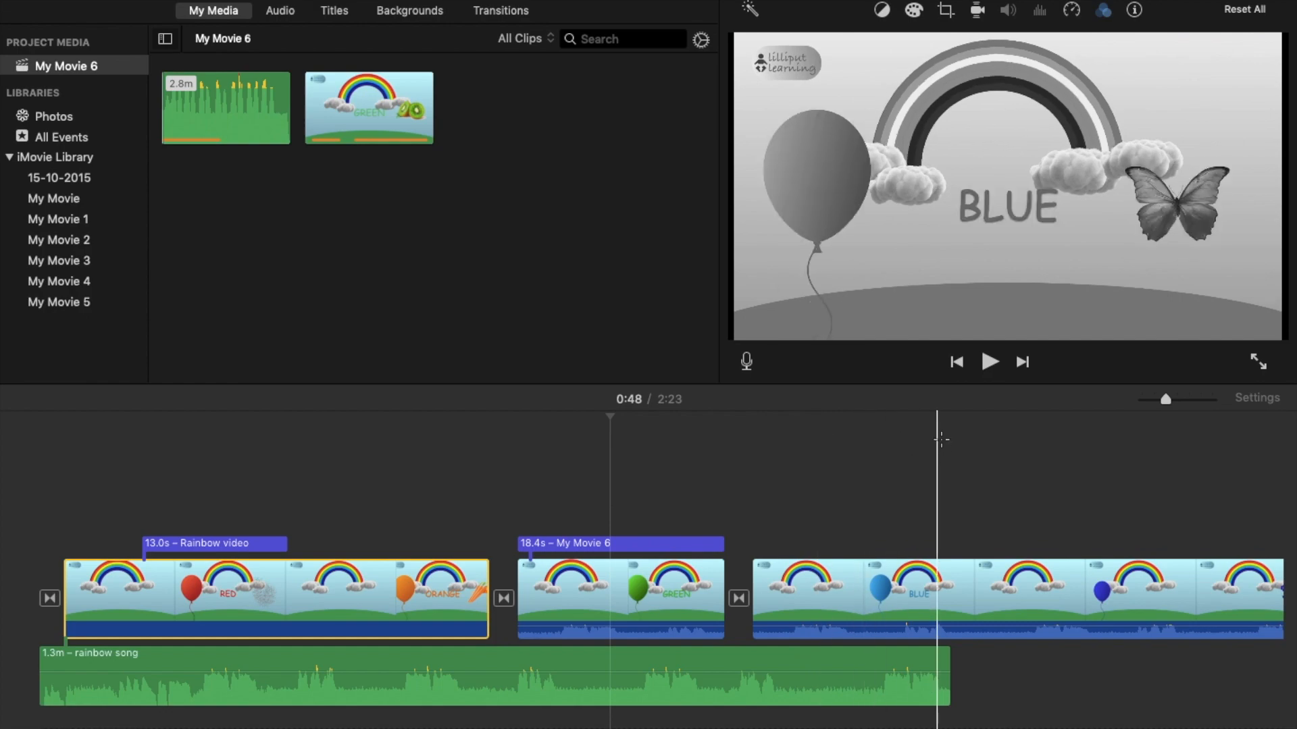
{"action": "left_click", "coordinate": [949, 441]}
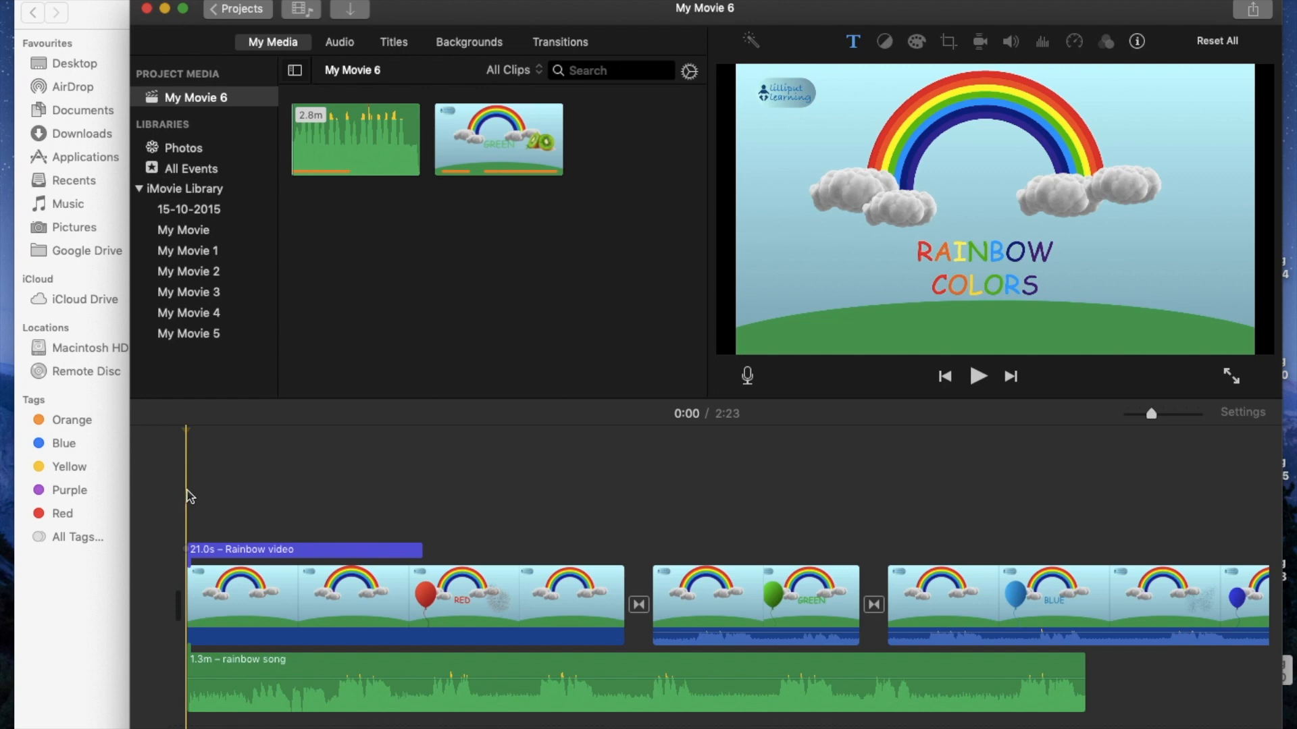
Step: Import Lilliput learning.jpeg from Finder into the project media and place it as a cutaway above the start of the first clip
{"action": "key", "text": "super+Tab"}
{"action": "left_click_drag", "start_coordinate": [276, 114], "coordinate": [1016, 313]}
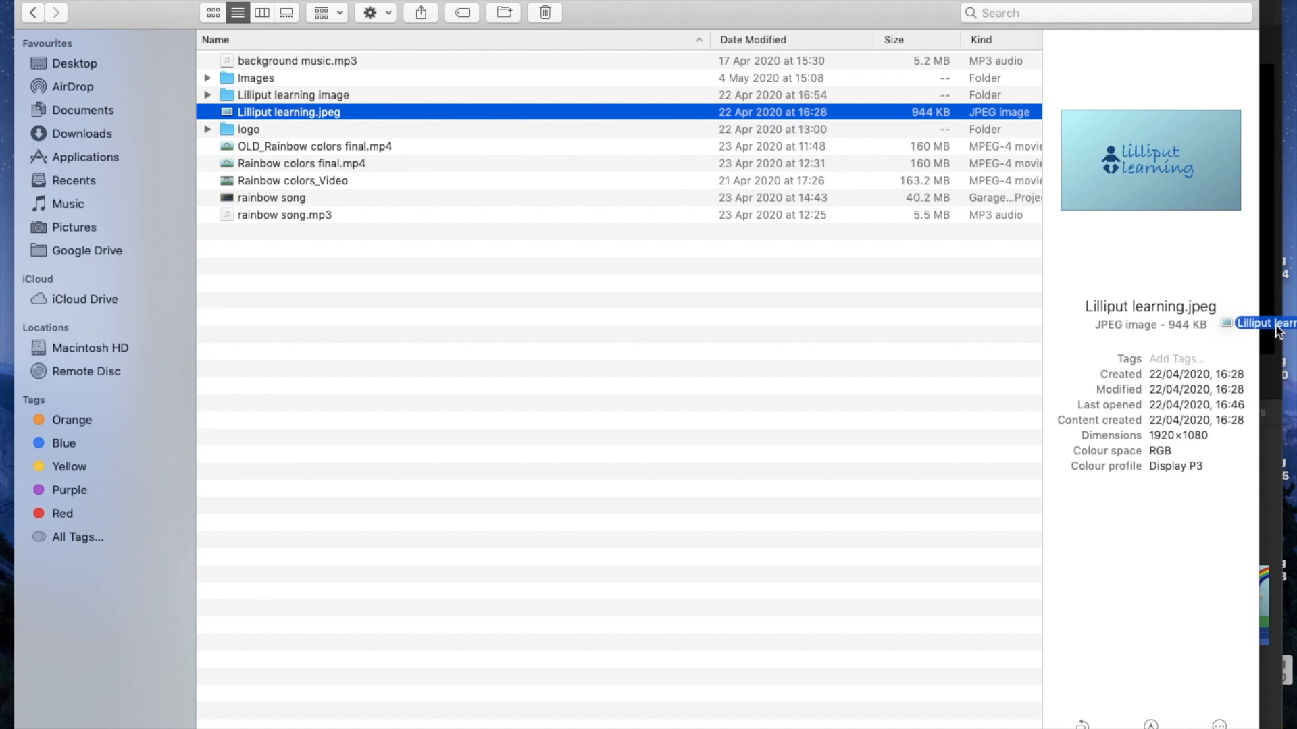
{"action": "key", "text": "super+Tab"}
{"action": "left_click_drag", "start_coordinate": [1273, 327], "coordinate": [429, 262]}
{"action": "left_click_drag", "start_coordinate": [395, 183], "coordinate": [196, 548]}
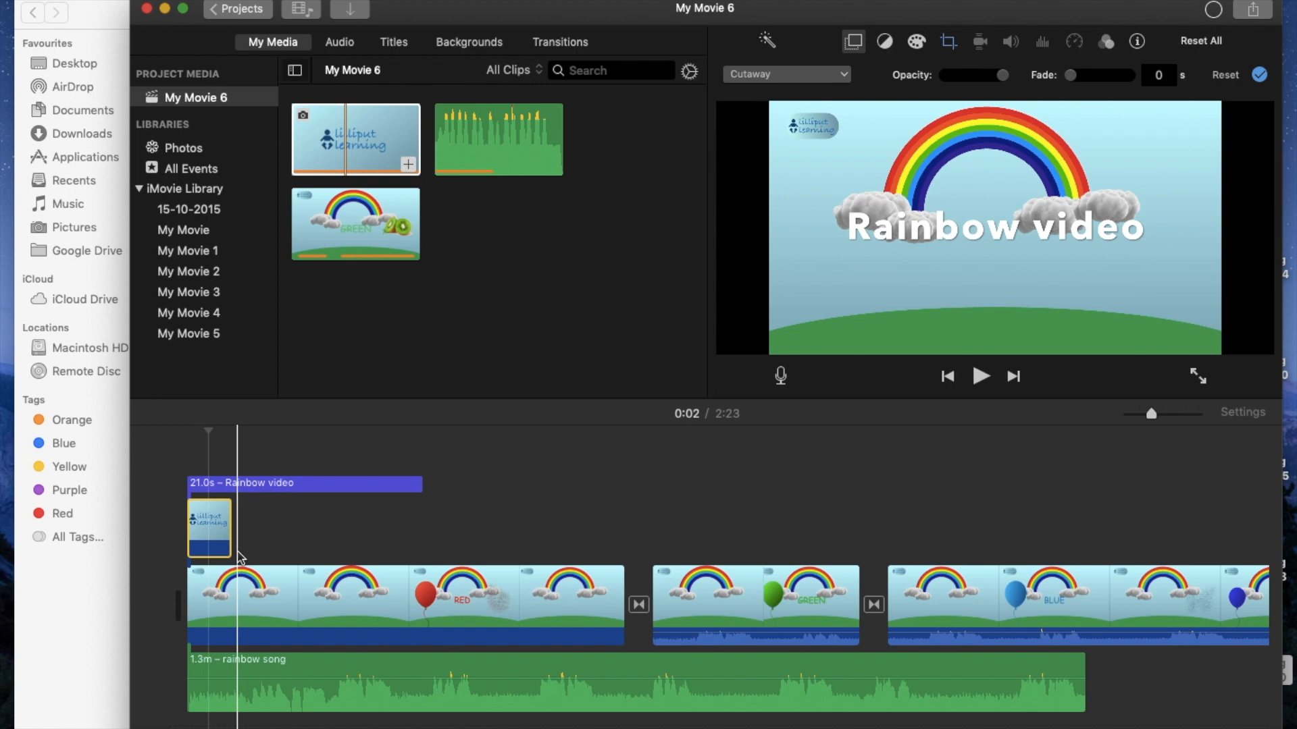
Step: Preview the opening from the start of the movie and extend the duration of the Lilliput learning image cutaway
{"action": "left_click", "coordinate": [185, 546]}
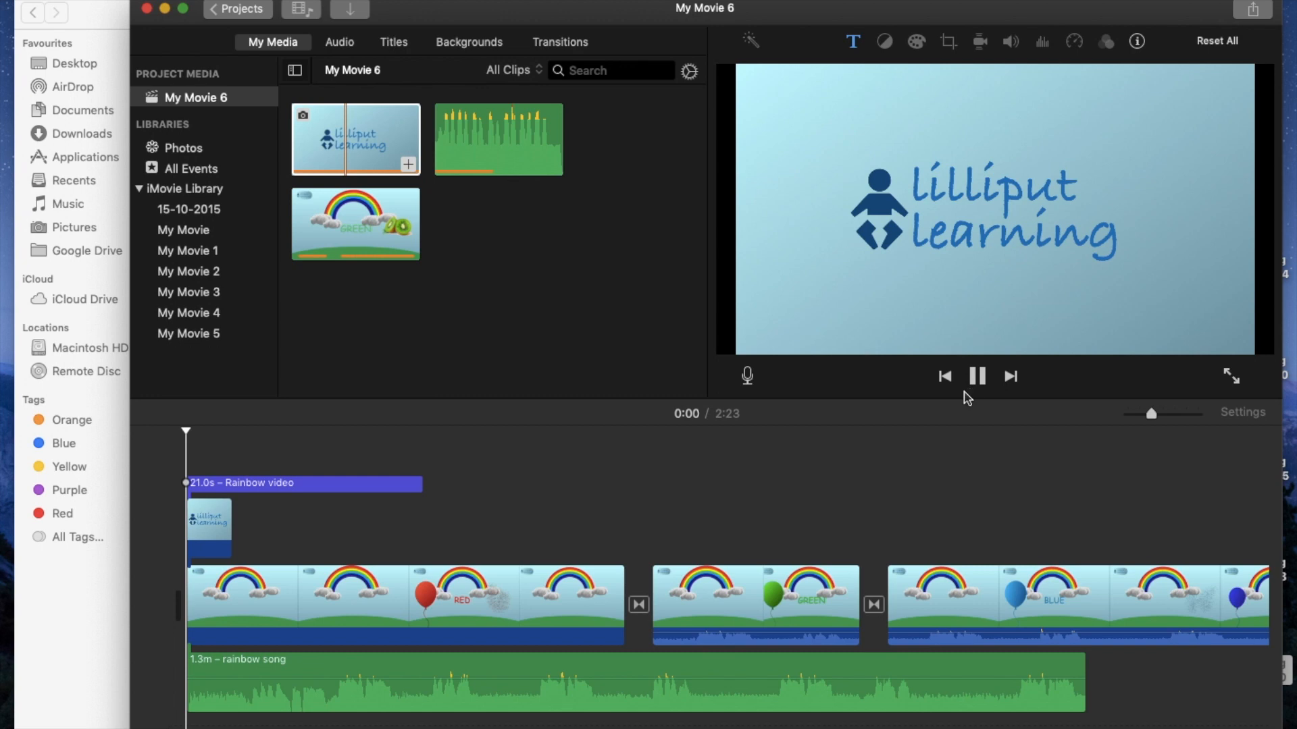
{"action": "key", "text": "XF86AudioMute"}
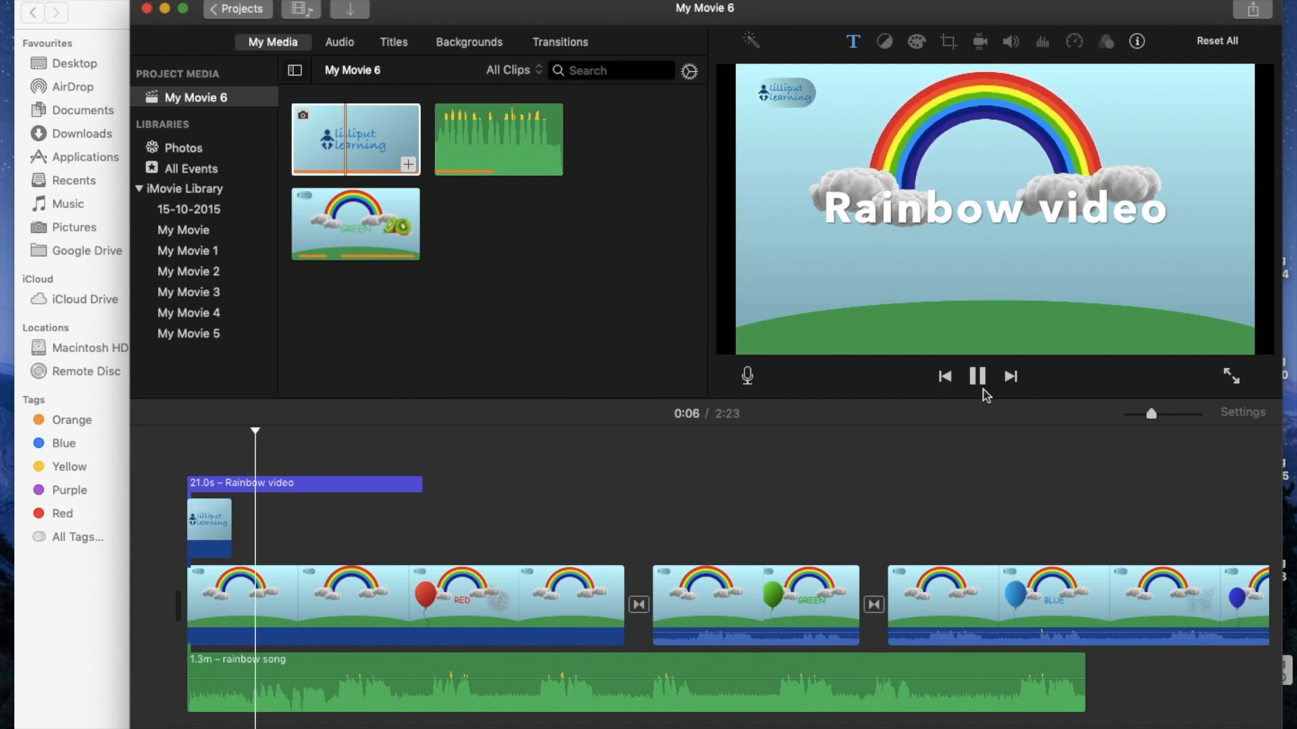
{"action": "left_click", "coordinate": [207, 527]}
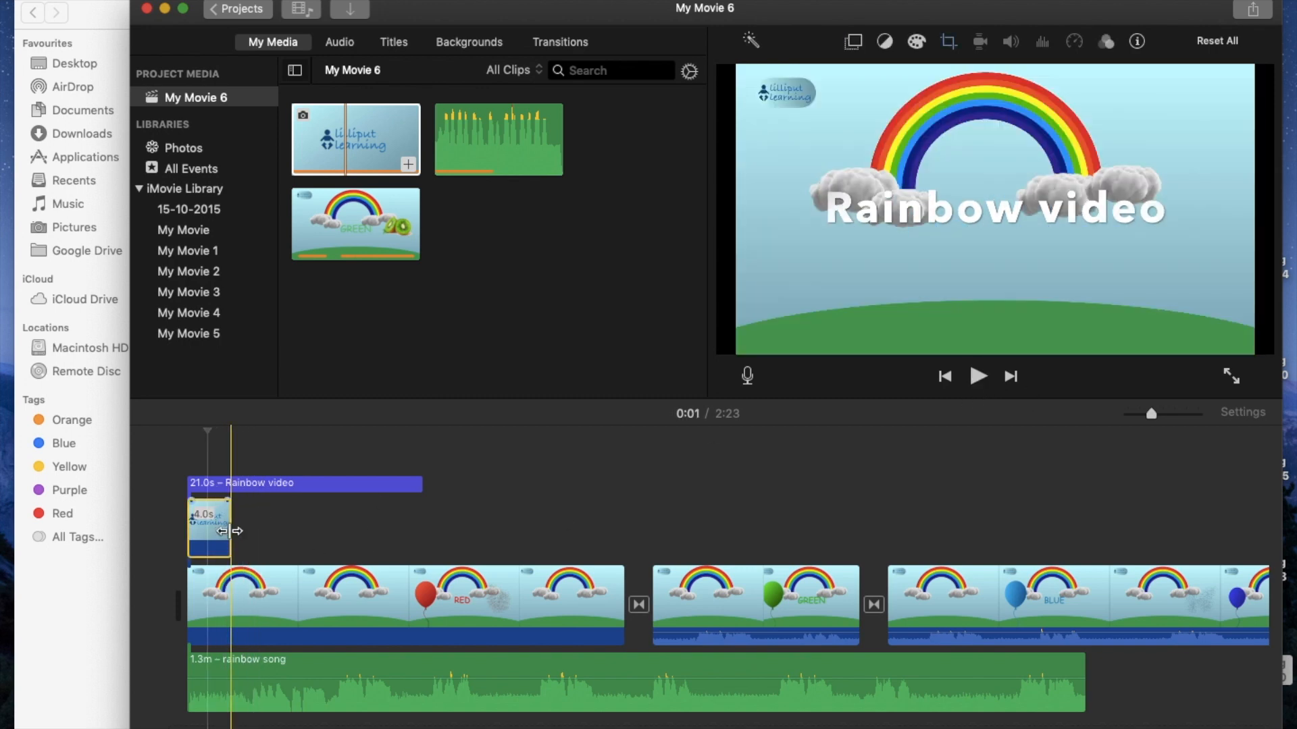
{"action": "left_click_drag", "start_coordinate": [230, 532], "coordinate": [331, 531]}
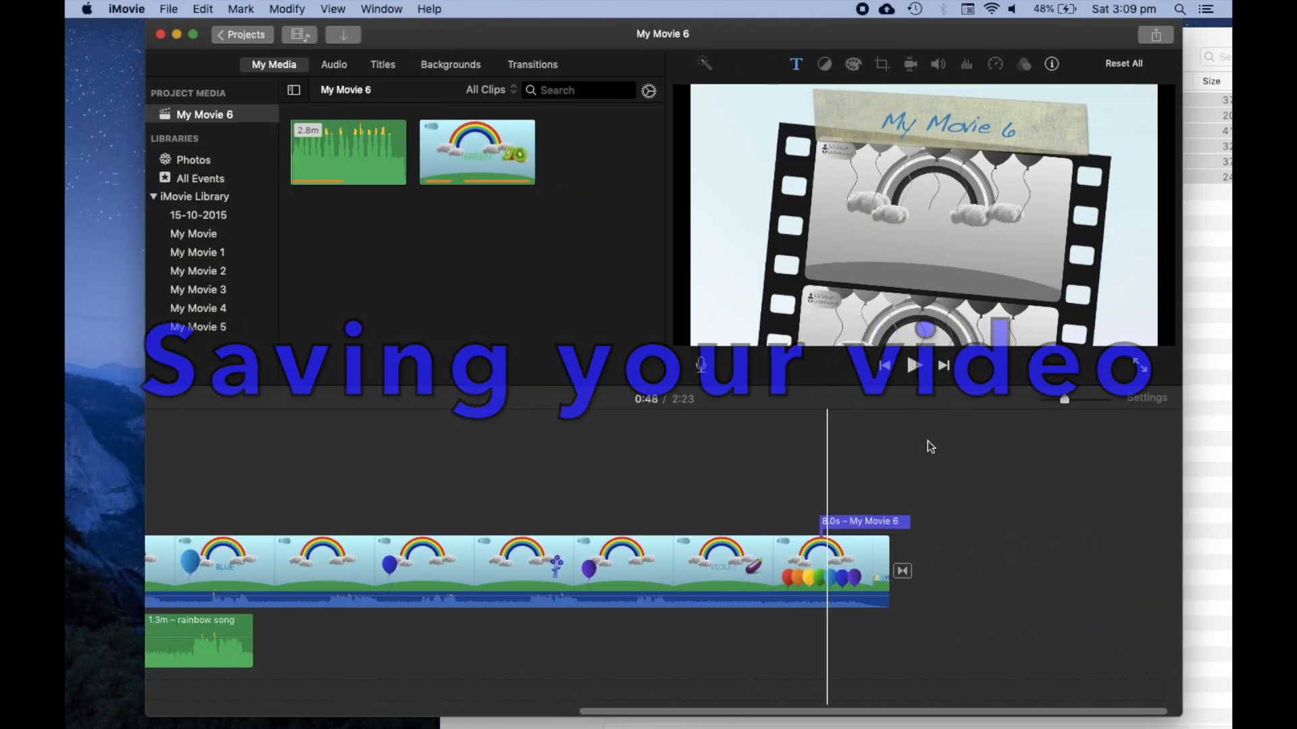
Step: Export the movie as a Video and Audio file, checking the resolution and quality choices, and save it to the Desktop as My Movie 6
{"action": "left_click", "coordinate": [172, 13]}
{"action": "mouse_move", "coordinate": [194, 262]}
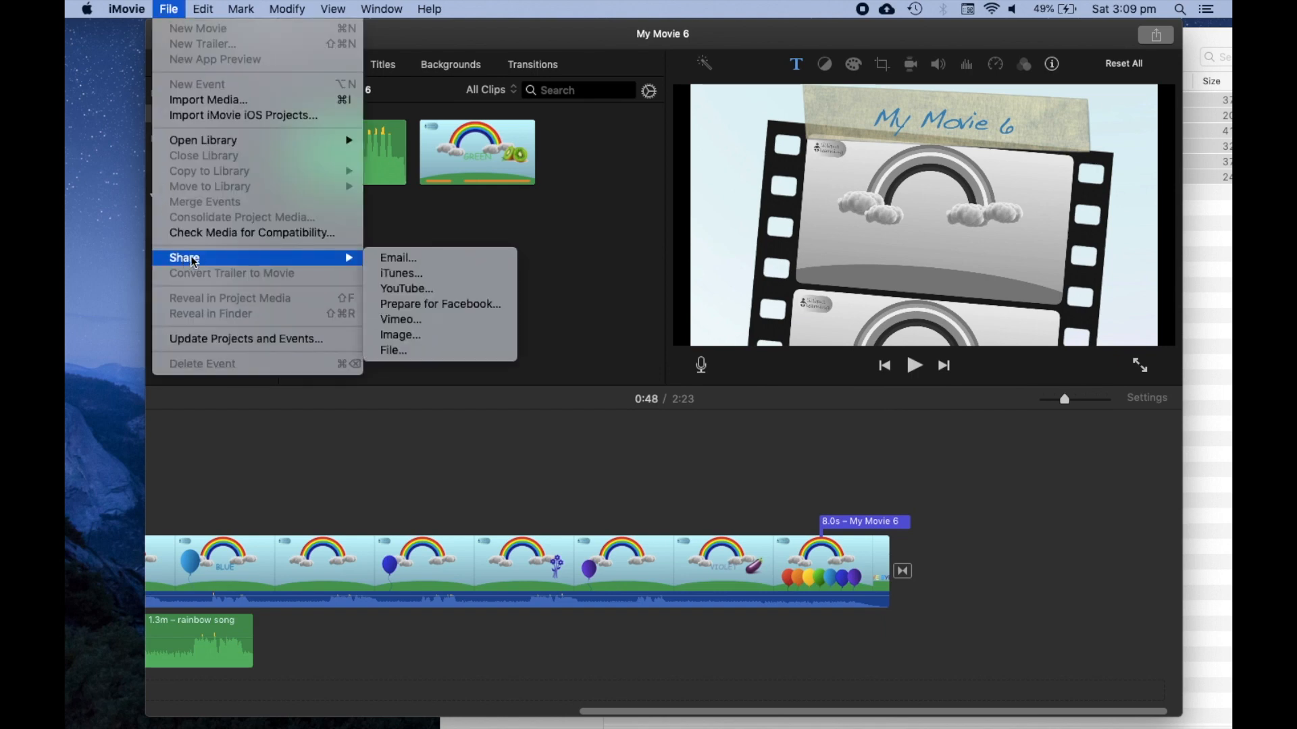
{"action": "left_click", "coordinate": [414, 352]}
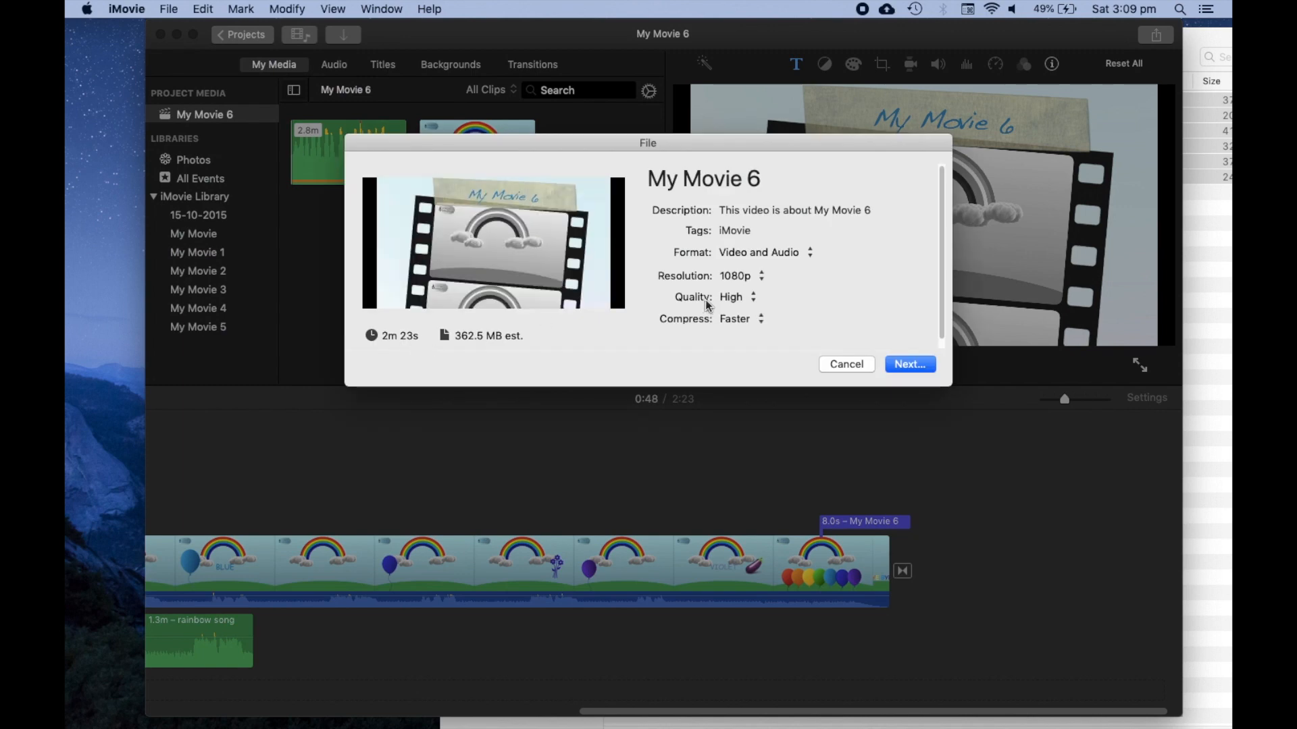
{"action": "left_click", "coordinate": [757, 278]}
{"action": "left_click", "coordinate": [753, 300]}
{"action": "left_click", "coordinate": [909, 364]}
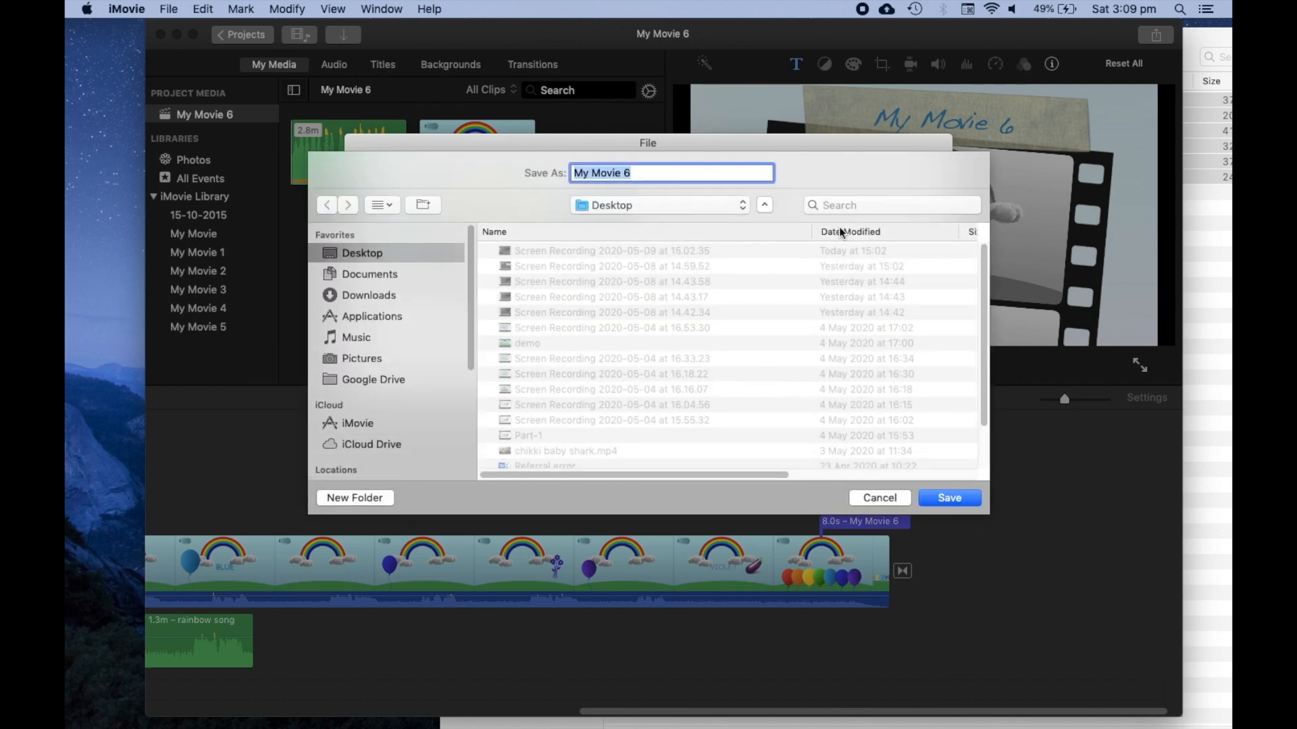
{"action": "left_click", "coordinate": [962, 500]}
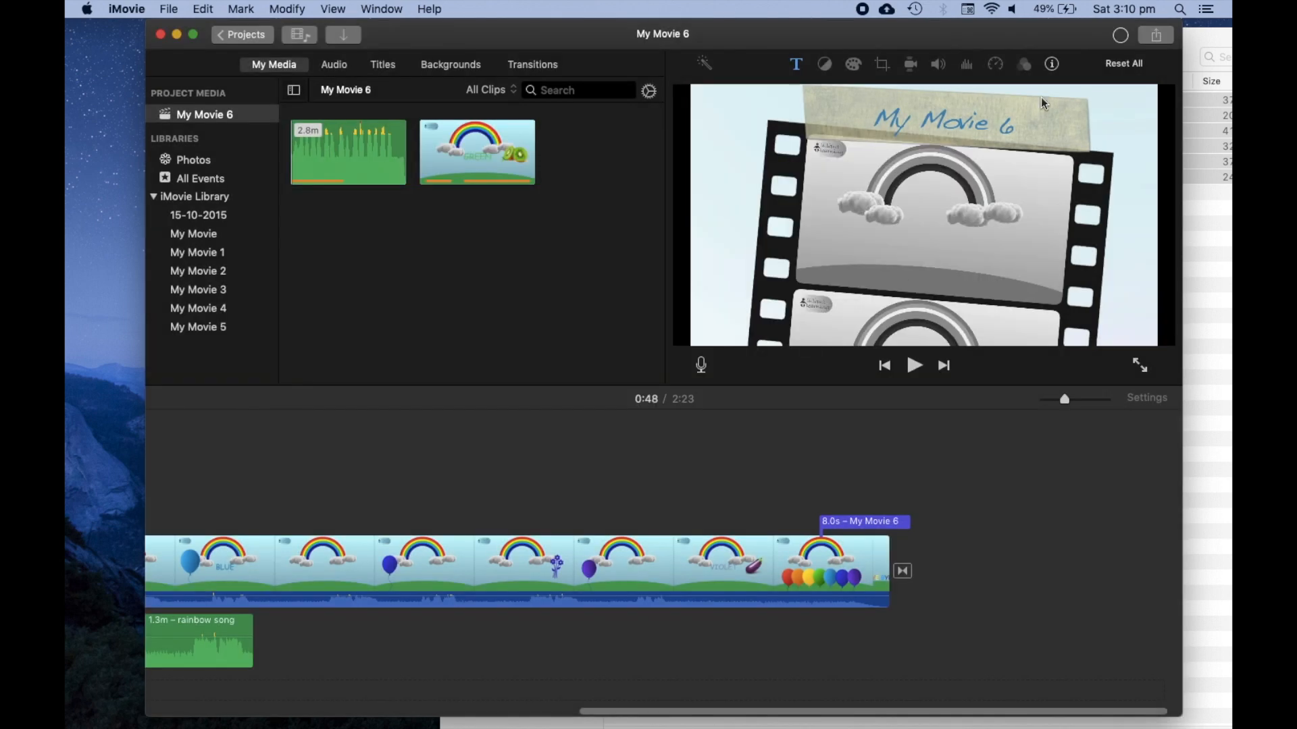